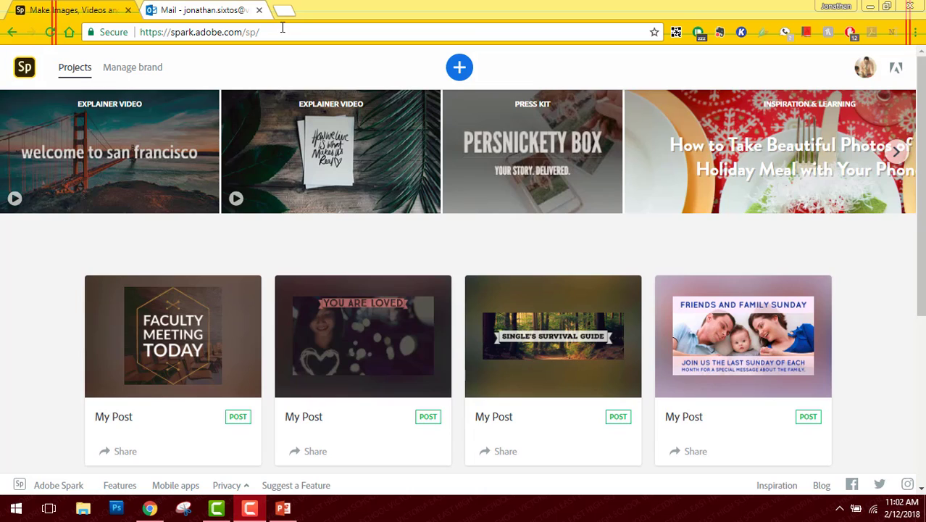
# Create a new post and start it from scratch instead of using one of the templates
pyautogui.click(273, 32)
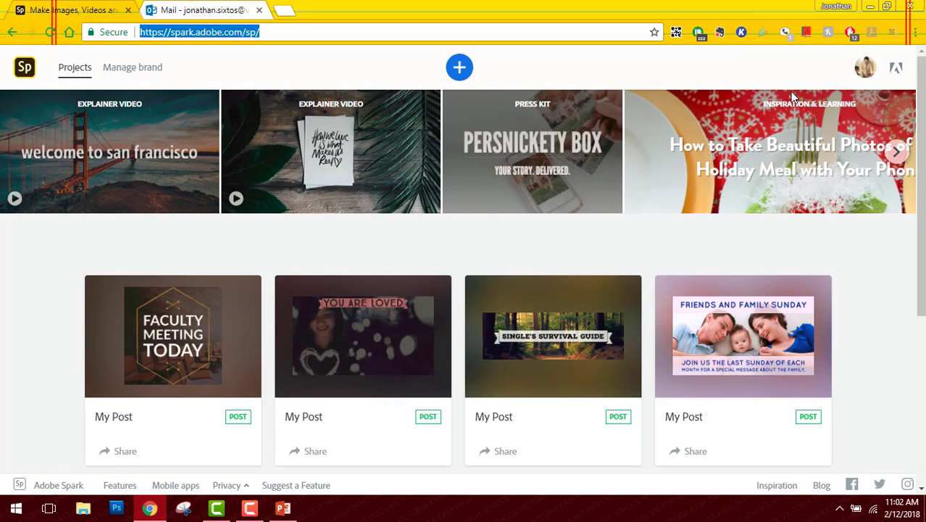
pyautogui.click(461, 65)
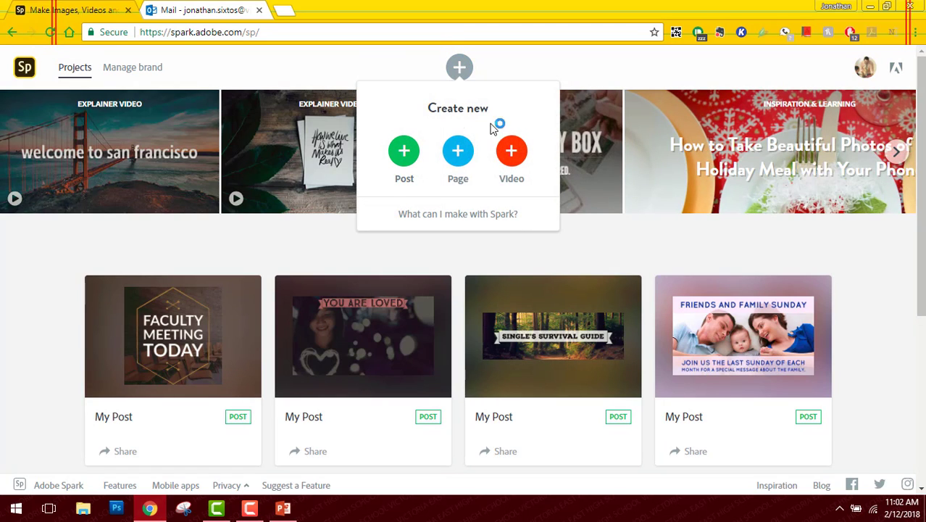
pyautogui.click(410, 155)
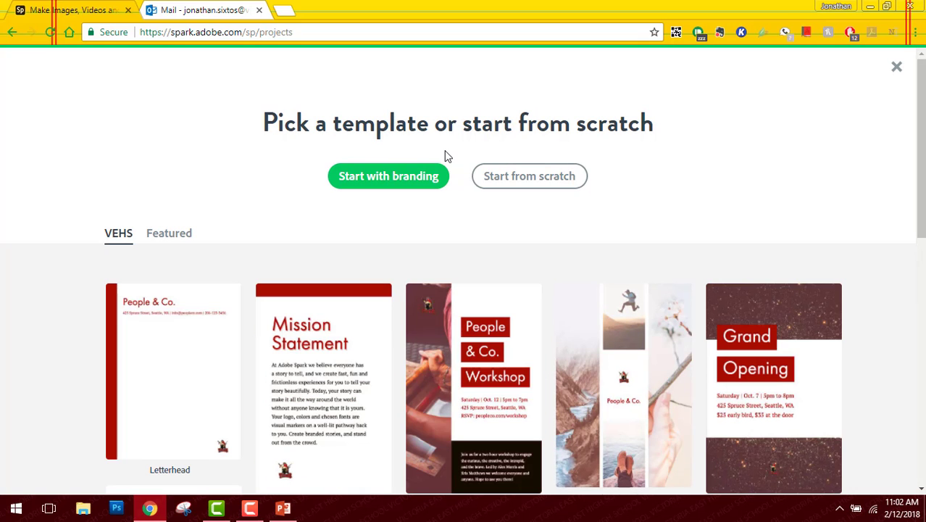
pyautogui.scroll(-5, 593, 348)
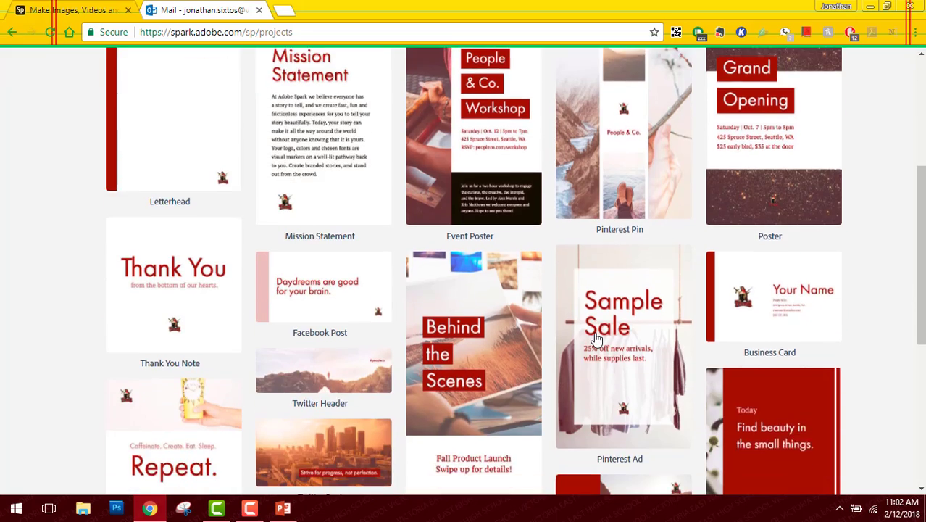
pyautogui.scroll(-3, 591, 338)
pyautogui.scroll(9, 589, 340)
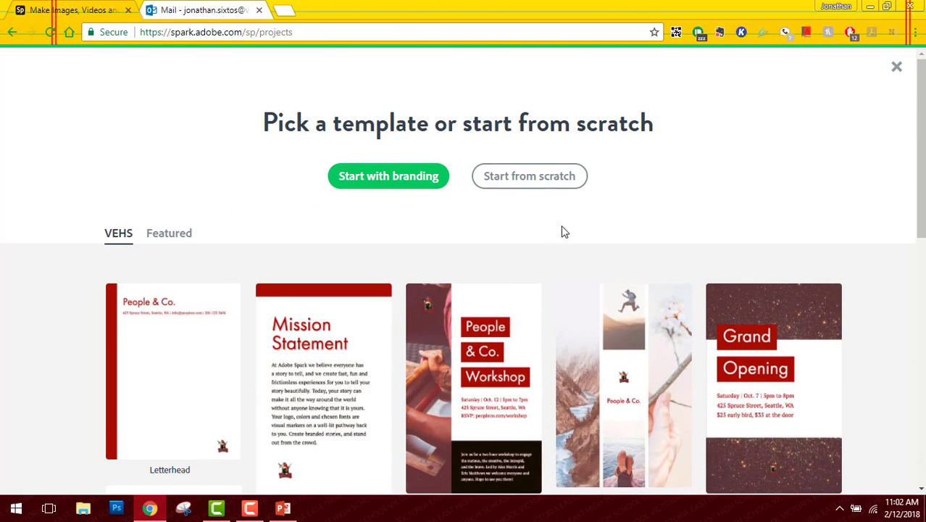
pyautogui.click(542, 186)
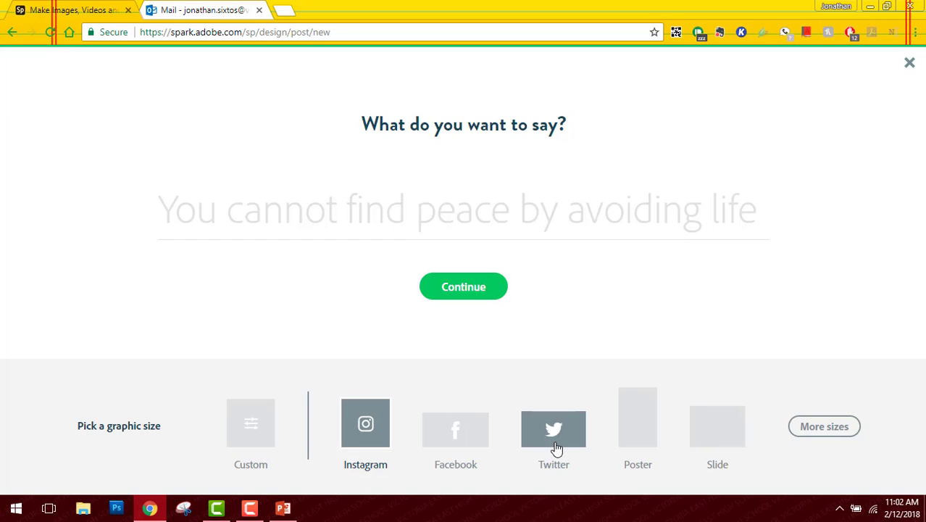
# Choose the Poster graphic size, enter "Lord of the Flies" as the post's text and continue to the editor
pyautogui.click(639, 434)
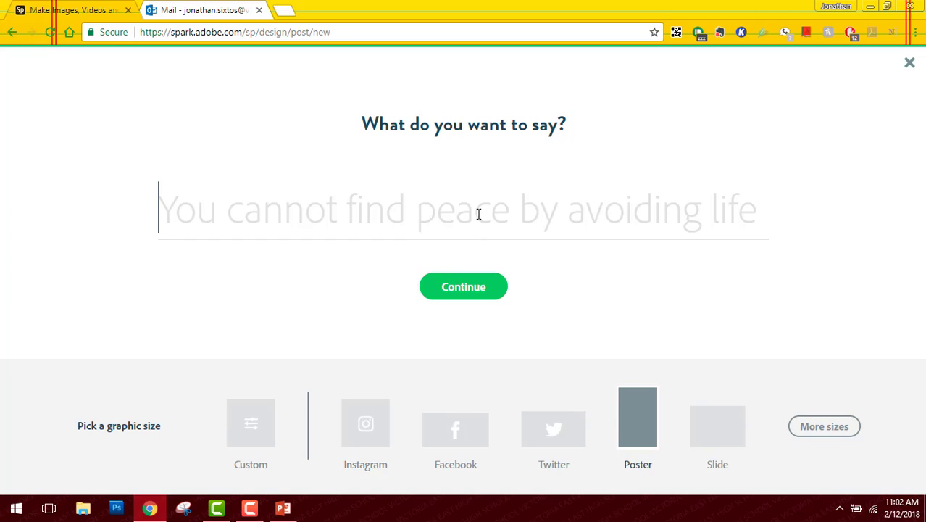
pyautogui.write('L')
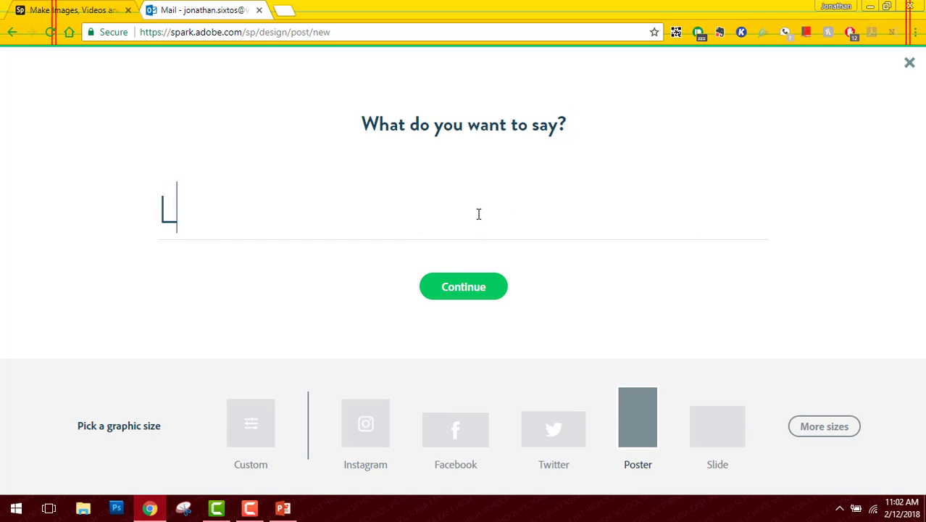
pyautogui.write('ord of the Flies')
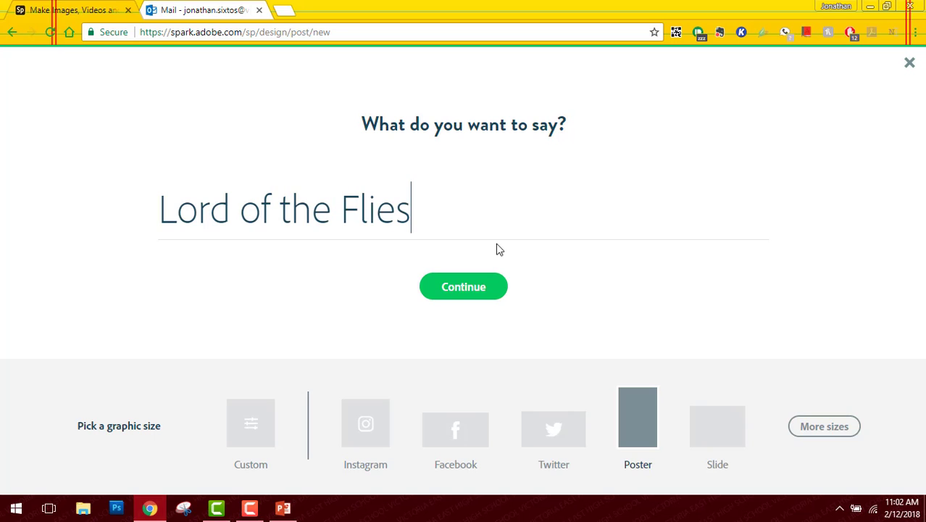
pyautogui.click(464, 287)
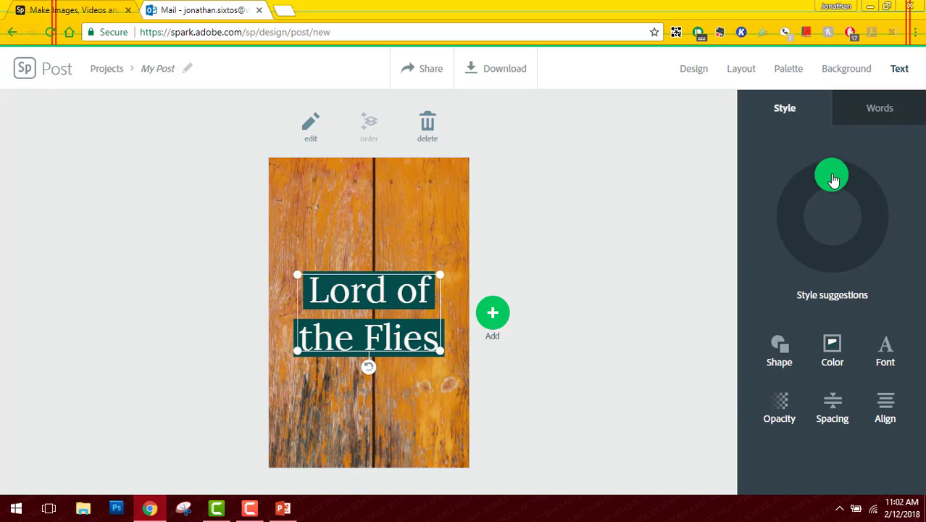
# Apply a style suggestion that sets the title in plain dark capitals, and move the title to the upper part of the poster
pyautogui.moveTo(834, 179); pyautogui.dragTo(897, 225)
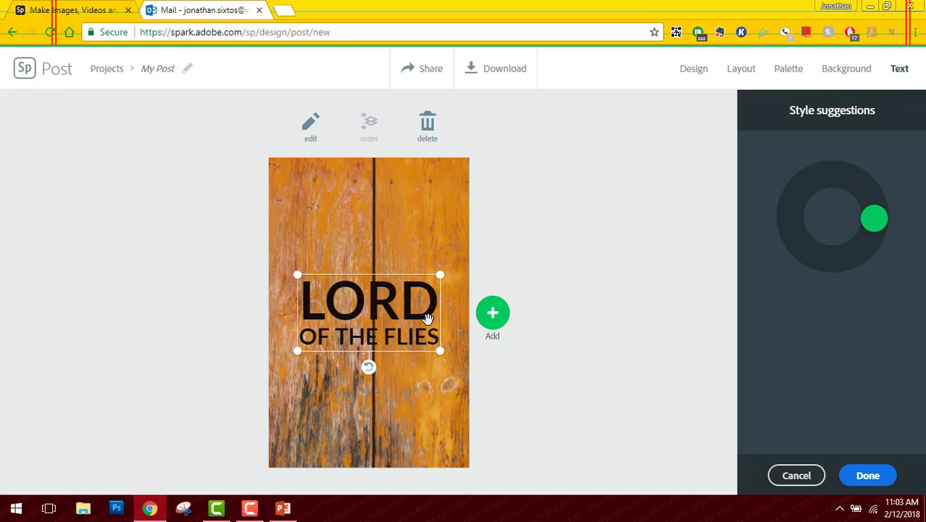
pyautogui.moveTo(384, 310); pyautogui.dragTo(404, 214)
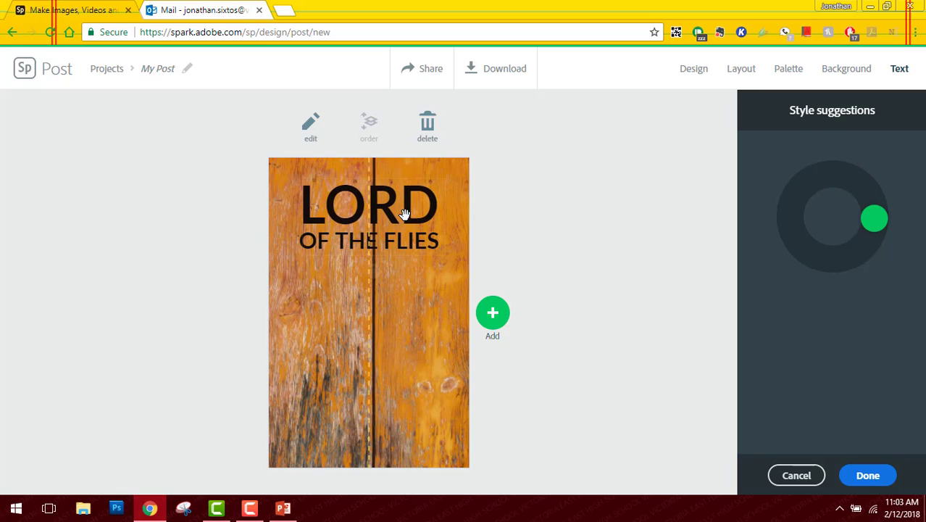
# Apply the Magnolia photo filter to the poster's wooden background
pyautogui.click(413, 352)
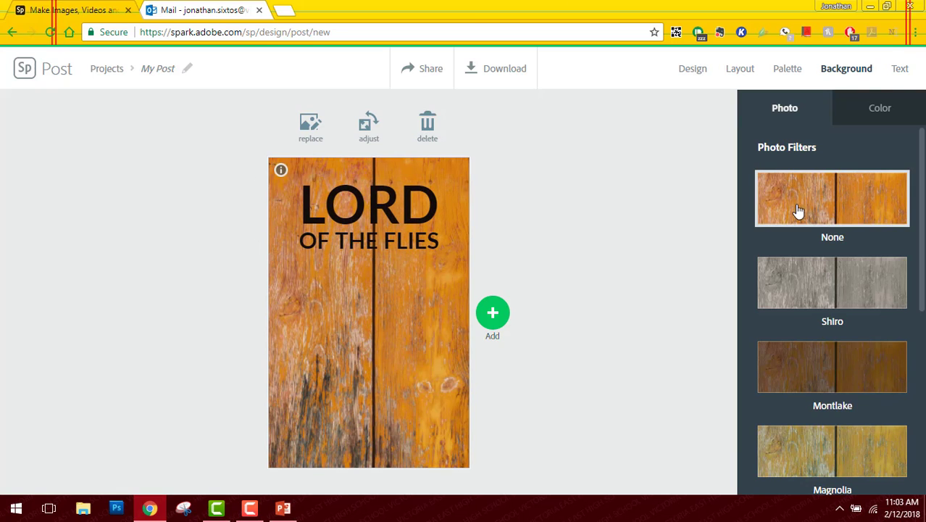
pyautogui.click(831, 368)
pyautogui.click(835, 456)
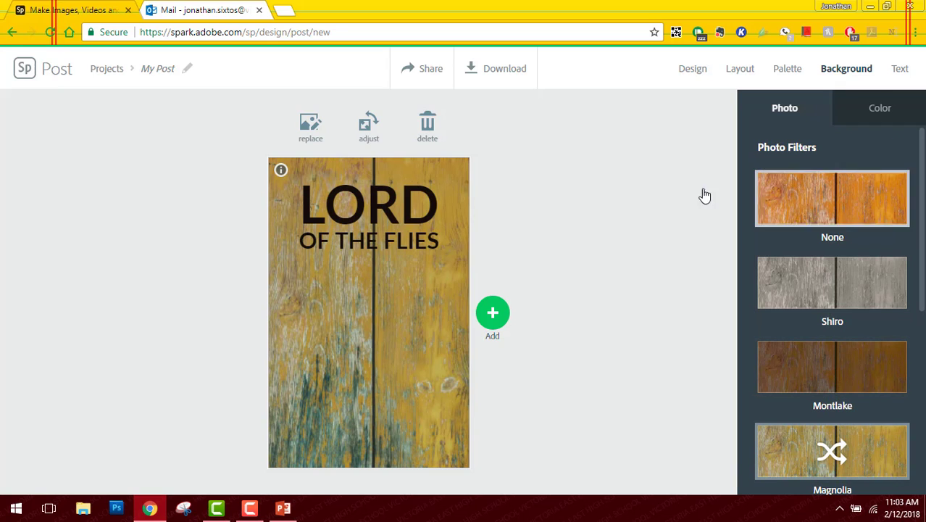
# Replace the background with a free photo found by searching "boy", choosing the dark speckled one with a lit figure
pyautogui.click(312, 129)
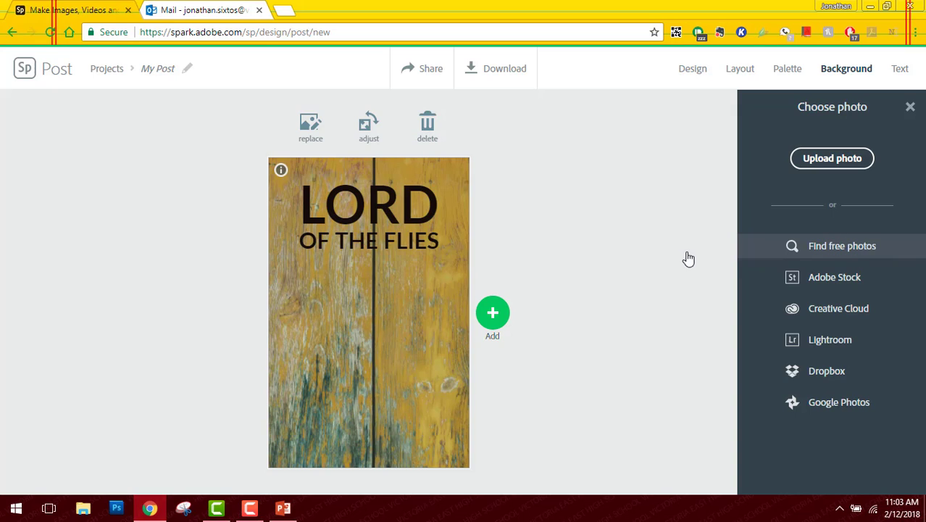
pyautogui.click(787, 252)
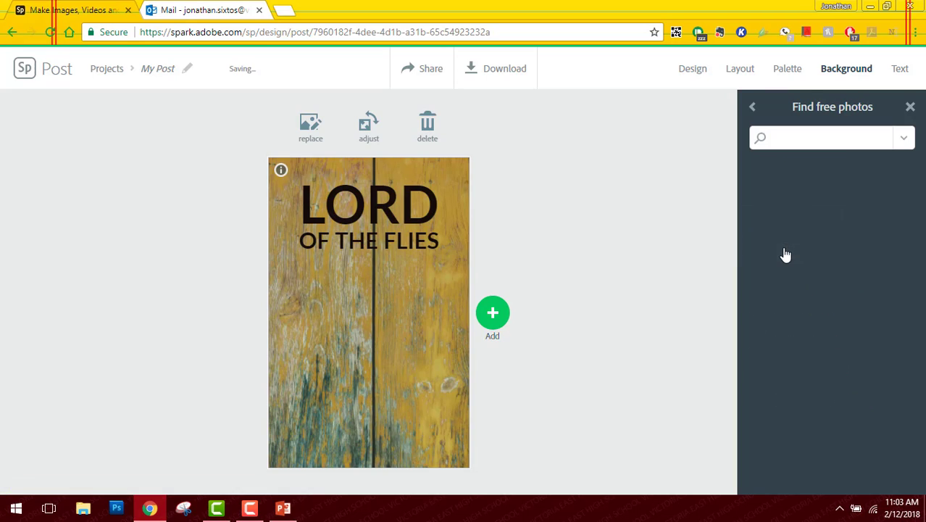
pyautogui.write('boy')
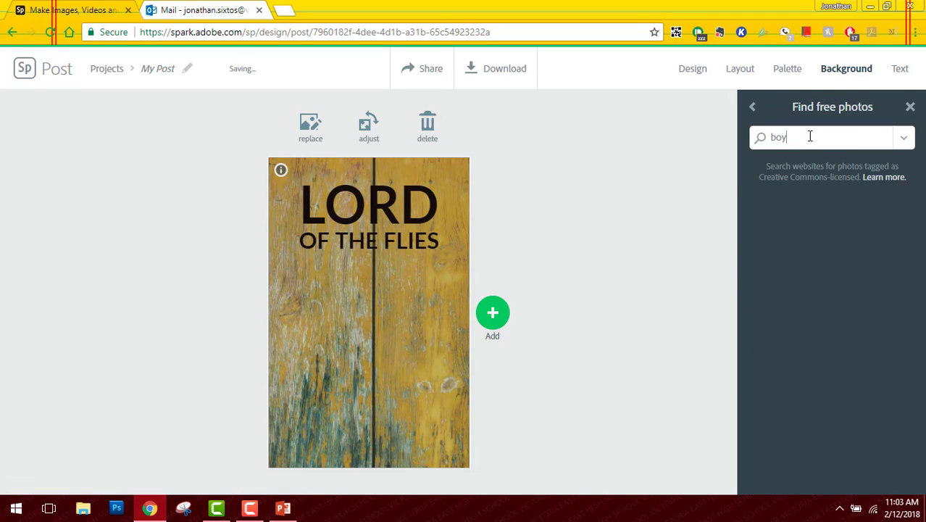
pyautogui.press('Return')
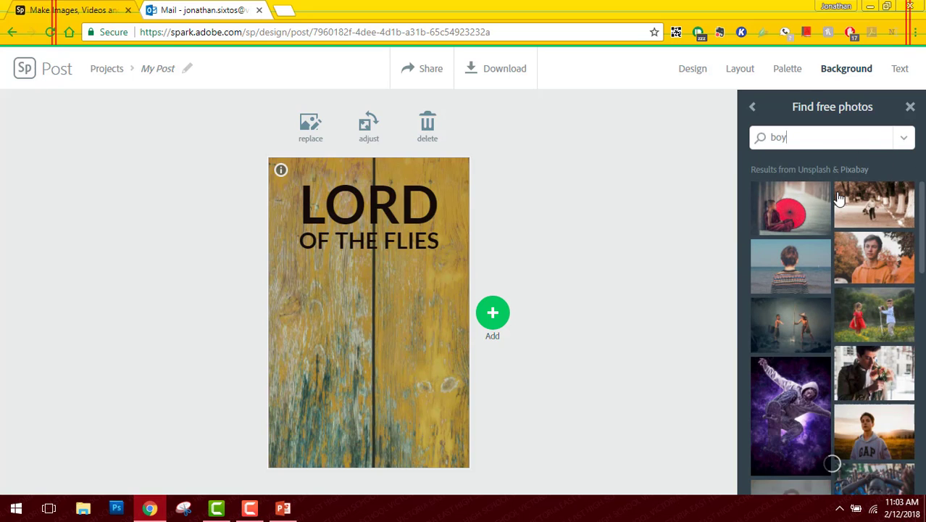
pyautogui.scroll(-3, 830, 325)
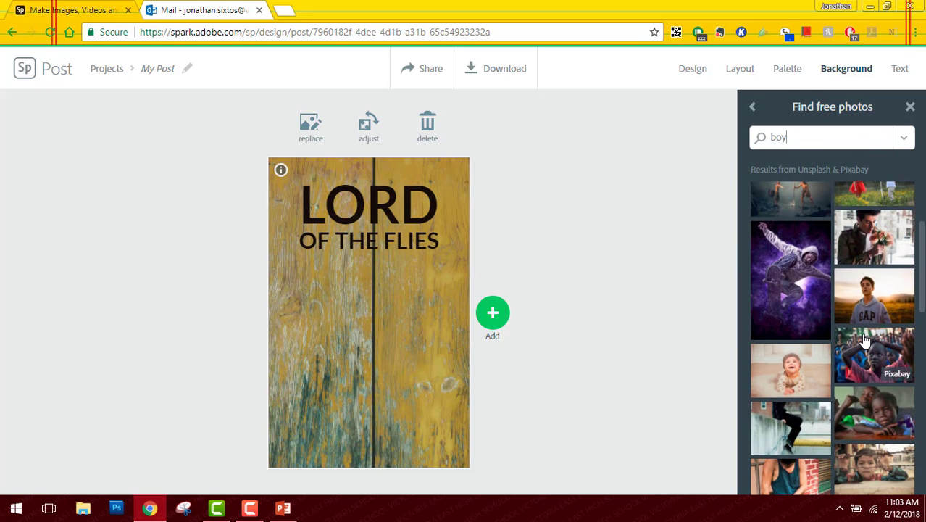
pyautogui.click(876, 467)
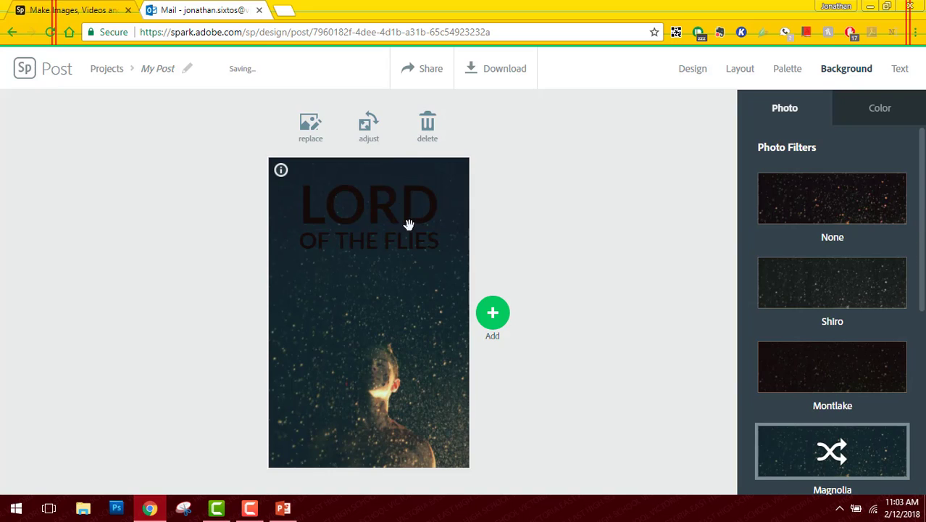
# Recolour the Lord of the Flies title with the light yellow suggested colour
pyautogui.click(358, 219)
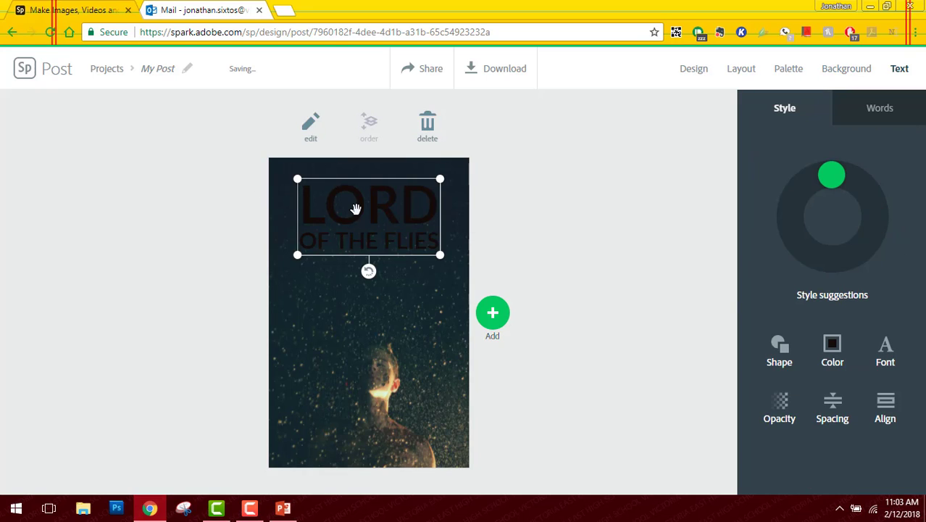
pyautogui.click(839, 345)
pyautogui.click(805, 419)
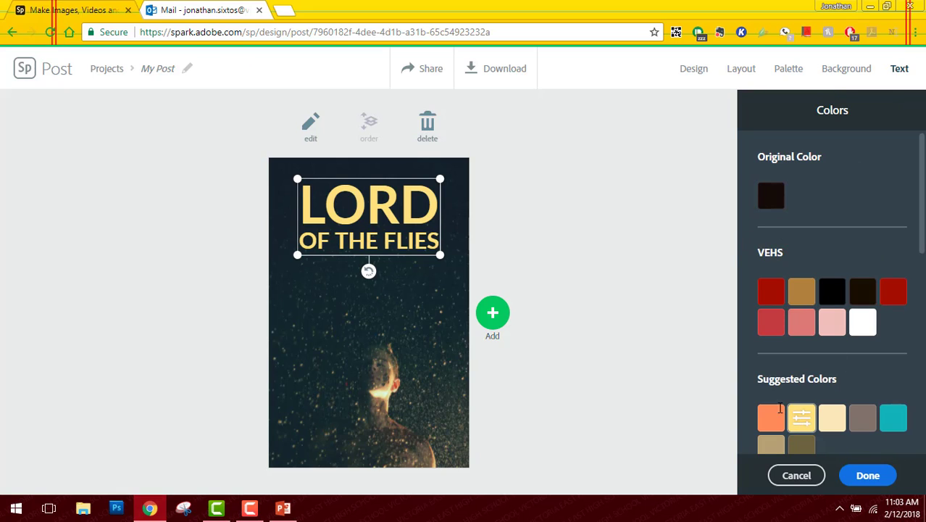
pyautogui.click(865, 478)
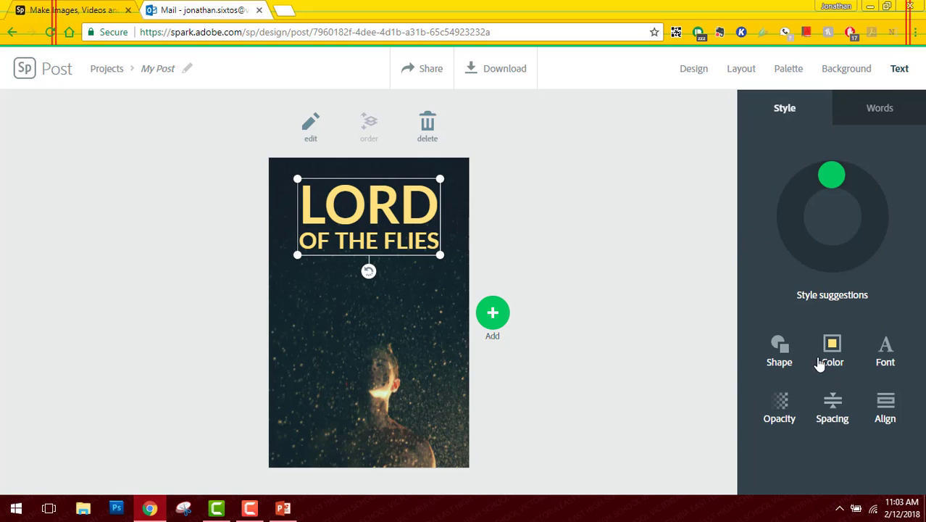
# Tighten the title's line spacing and cycle its alignment back to full-width lines reading LORD and OF THE FLIES
pyautogui.click(831, 405)
pyautogui.click(833, 405)
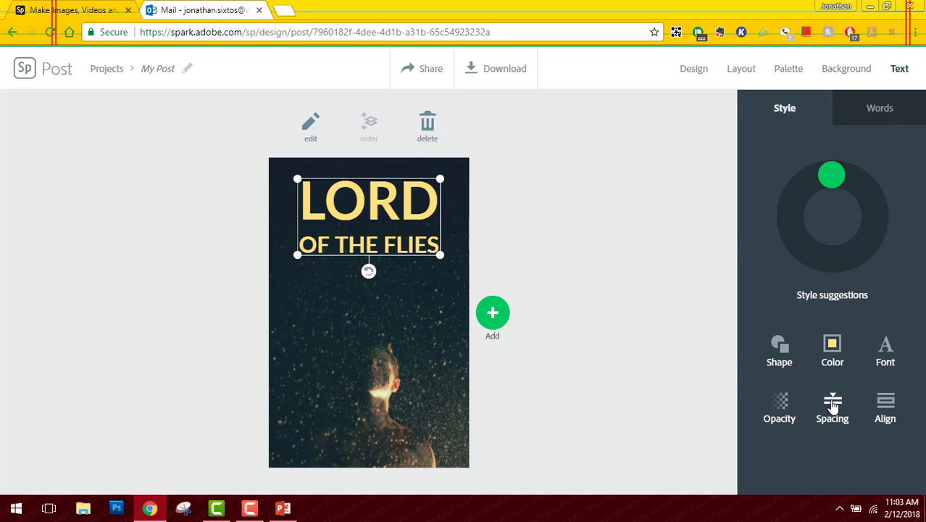
pyautogui.click(833, 404)
pyautogui.click(883, 407)
pyautogui.click(883, 408)
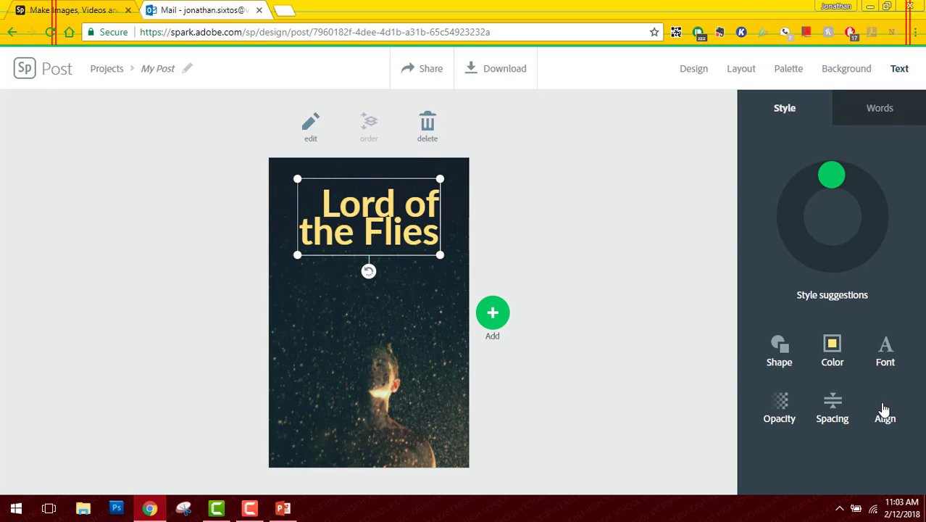
pyautogui.click(883, 407)
pyautogui.click(883, 407)
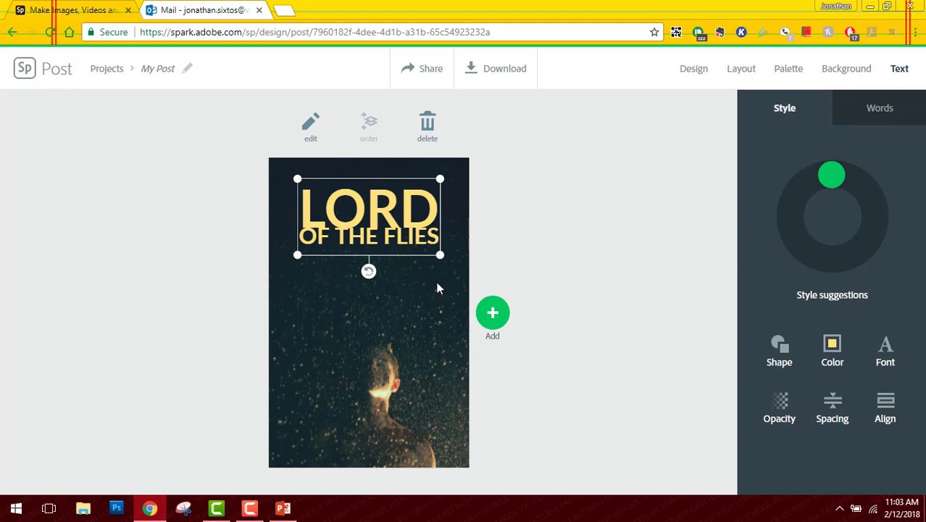
# Enlarge the title's text box so the words stack in three lines, and position it near the poster's upper edge
pyautogui.moveTo(440, 255); pyautogui.dragTo(450, 319)
pyautogui.moveTo(411, 264); pyautogui.dragTo(409, 249)
pyautogui.click(401, 446)
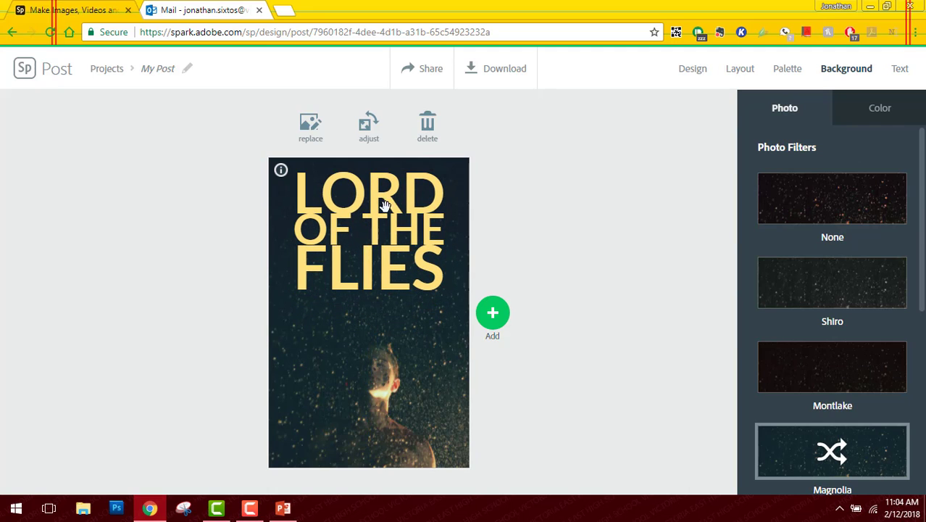
# Add the text "Kill the Pig, Read the Book" and place it centred near the poster's lower edge
pyautogui.click(492, 313)
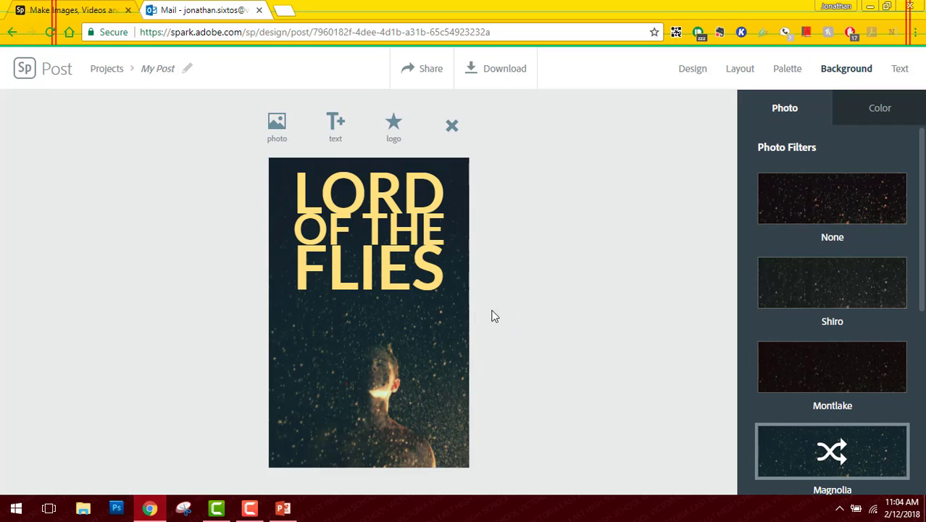
pyautogui.click(336, 129)
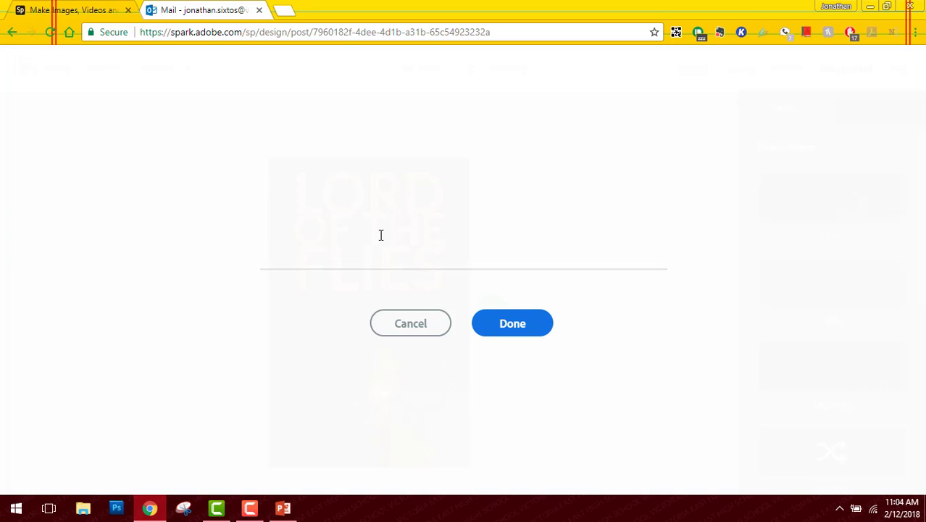
pyautogui.write('Kill the Pi')
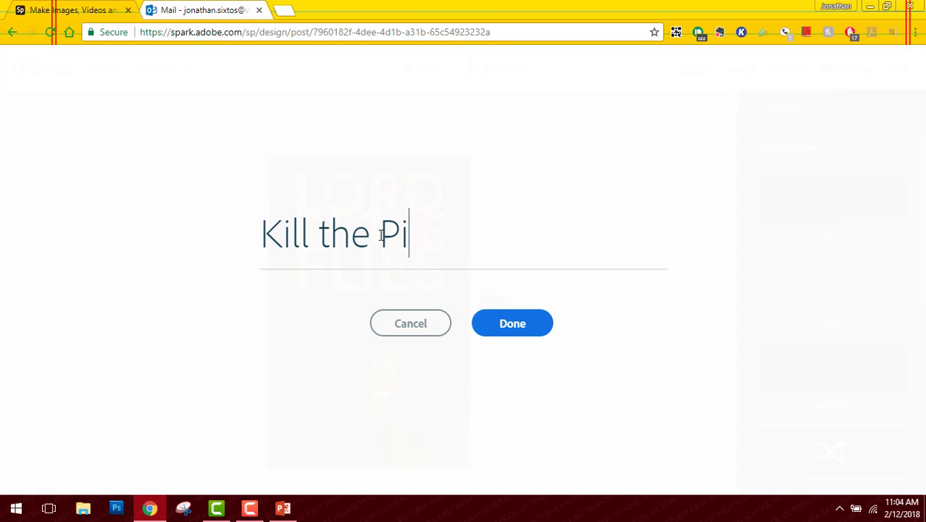
pyautogui.write('g, Read the Book')
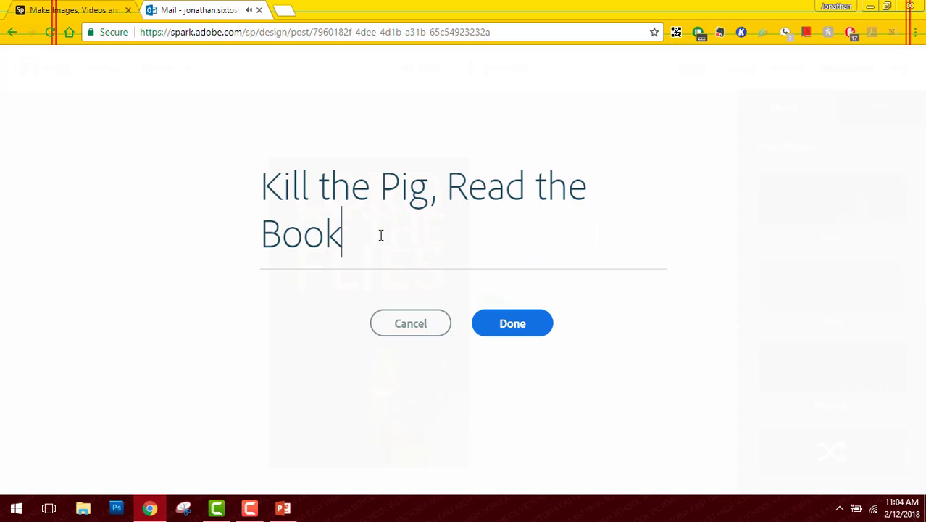
pyautogui.click(509, 327)
pyautogui.moveTo(441, 384); pyautogui.dragTo(389, 450)
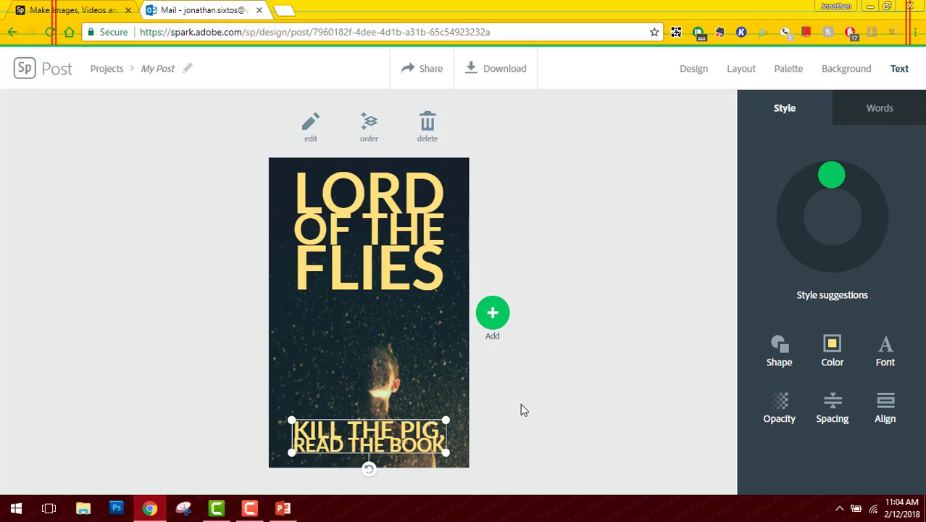
pyautogui.click(521, 406)
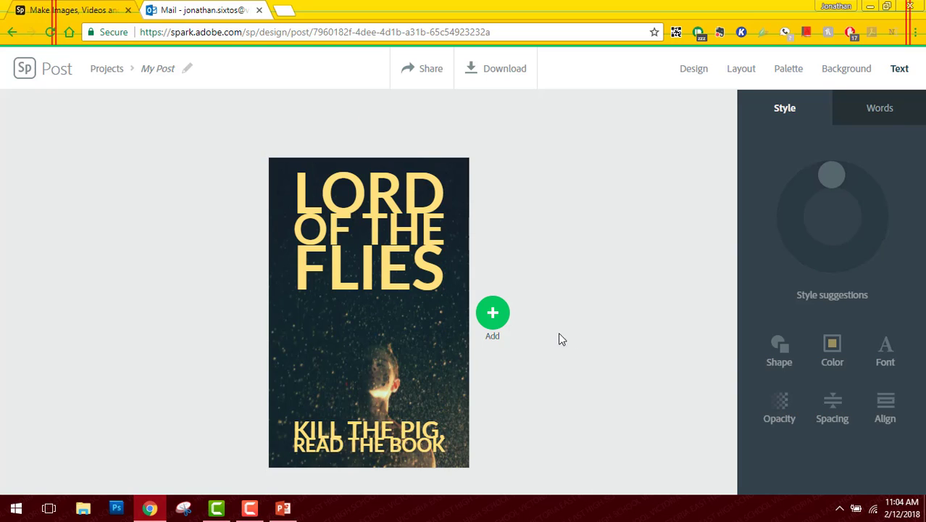
pyautogui.click(502, 73)
pyautogui.click(863, 110)
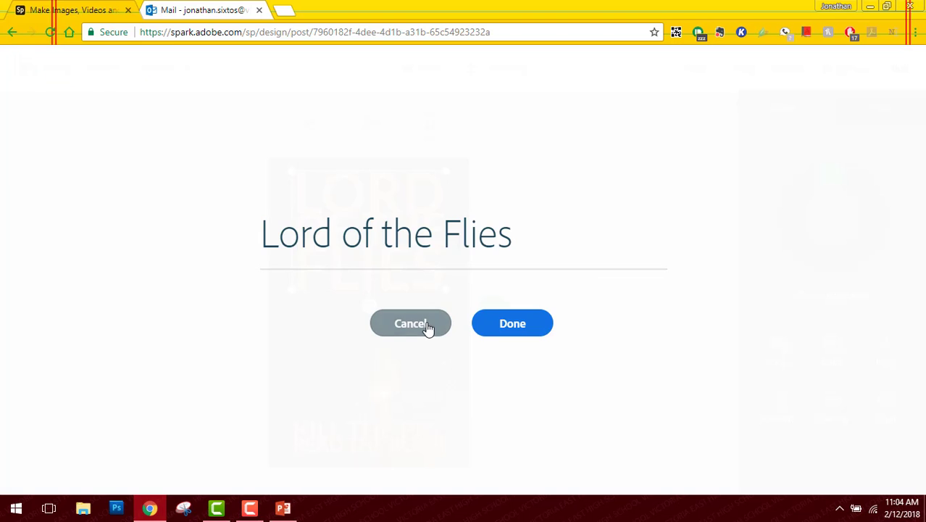
pyautogui.click(427, 328)
pyautogui.click(780, 351)
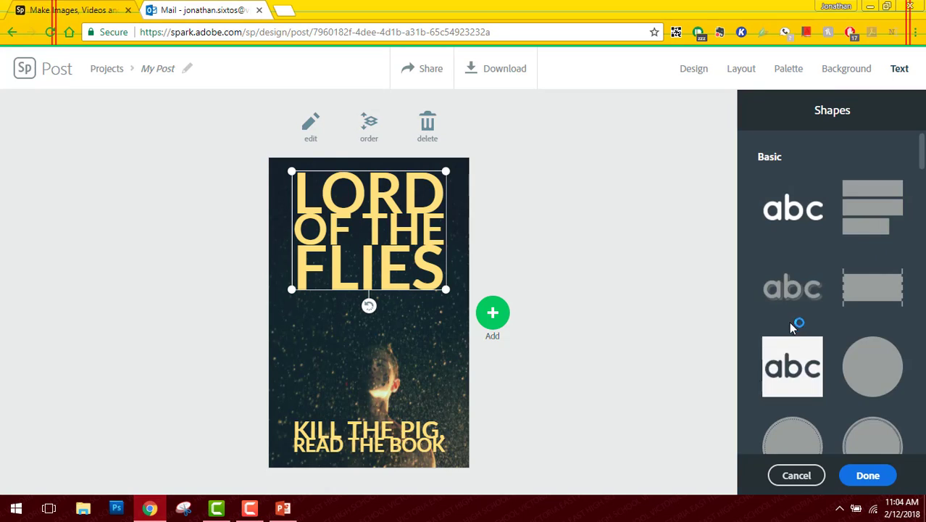
pyautogui.scroll(-7, 827, 370)
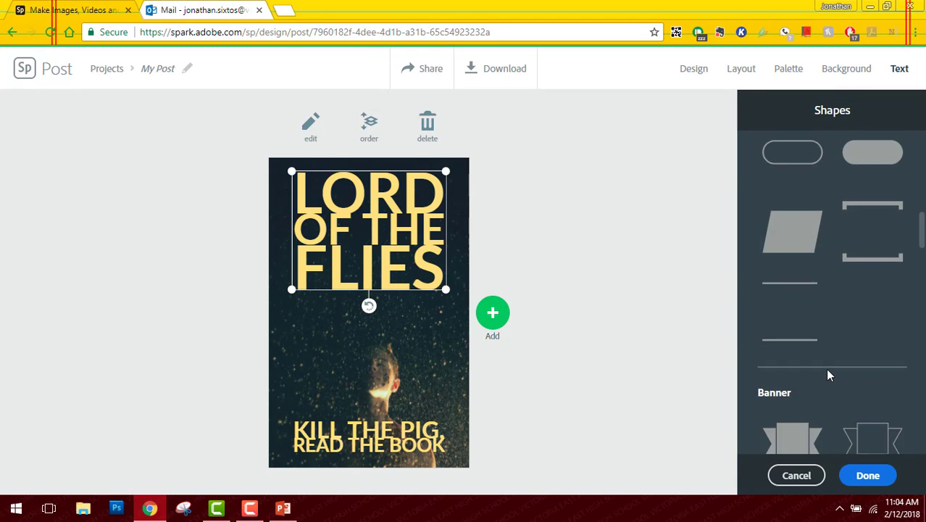
pyautogui.scroll(-6, 828, 375)
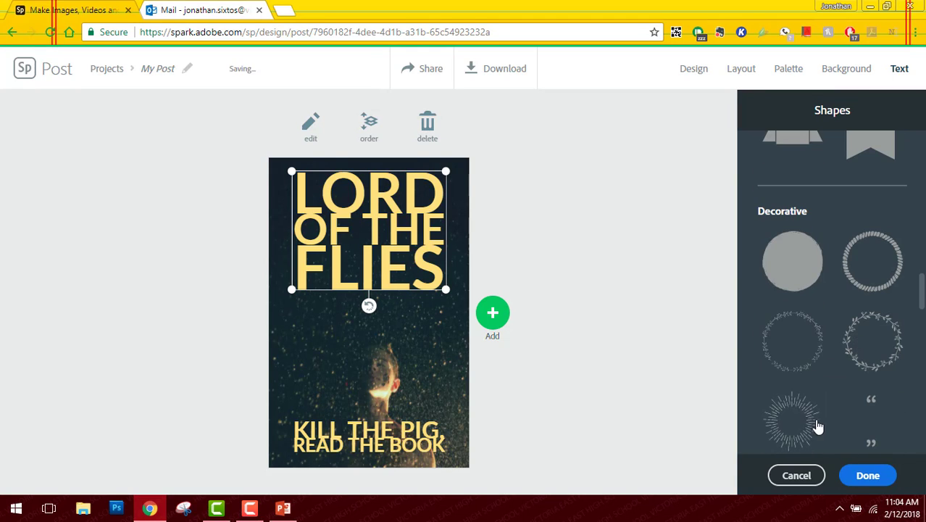
pyautogui.scroll(-2, 822, 363)
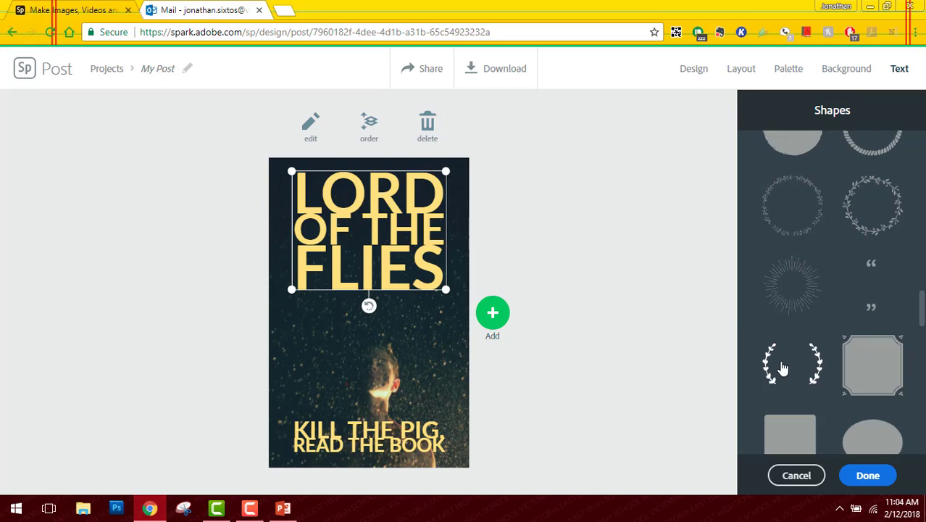
pyautogui.click(818, 362)
pyautogui.click(399, 405)
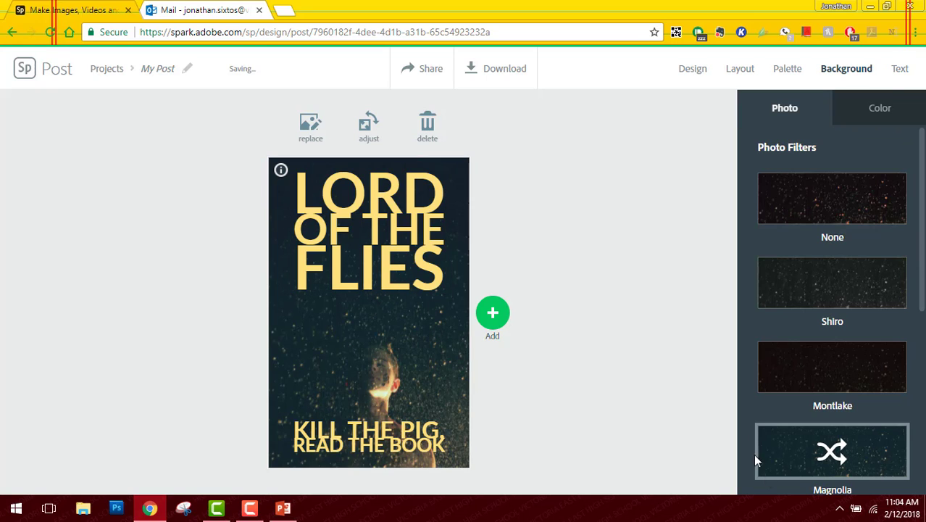
# Frame the "Kill the Pig, Read the Book" tagline with the decorative laurel branch shape
pyautogui.click(384, 432)
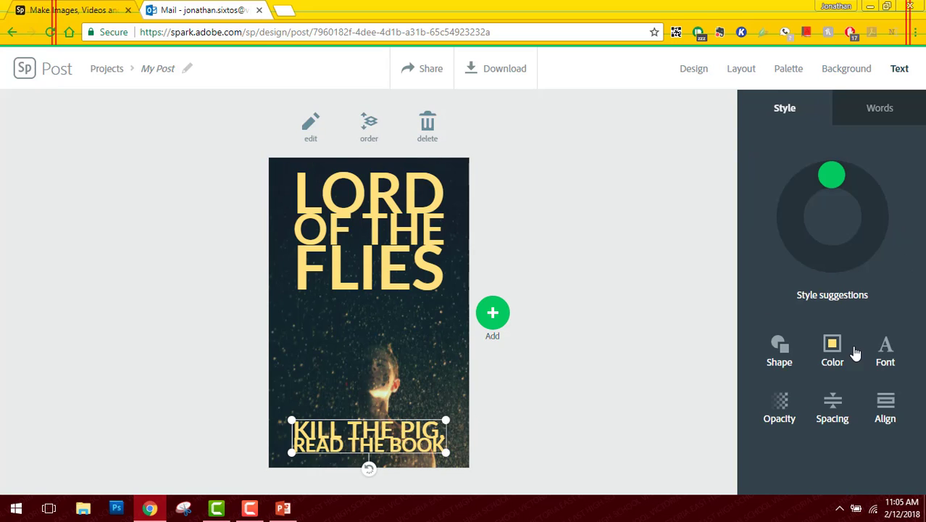
pyautogui.click(779, 347)
pyautogui.scroll(-5, 782, 344)
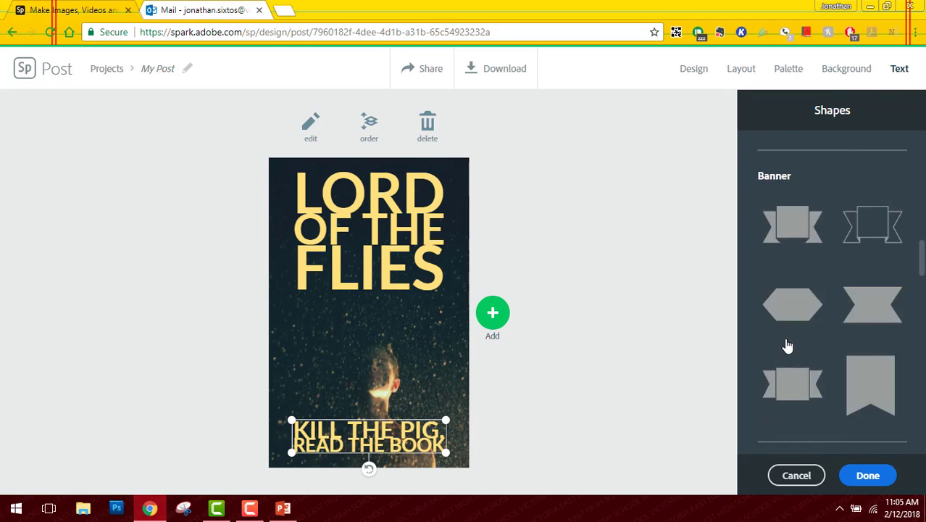
pyautogui.scroll(-5, 787, 346)
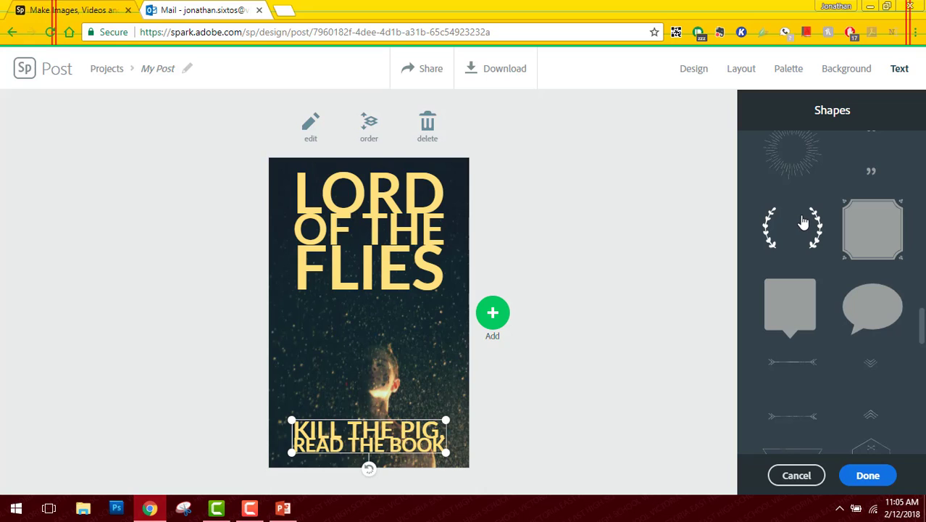
pyautogui.click(804, 222)
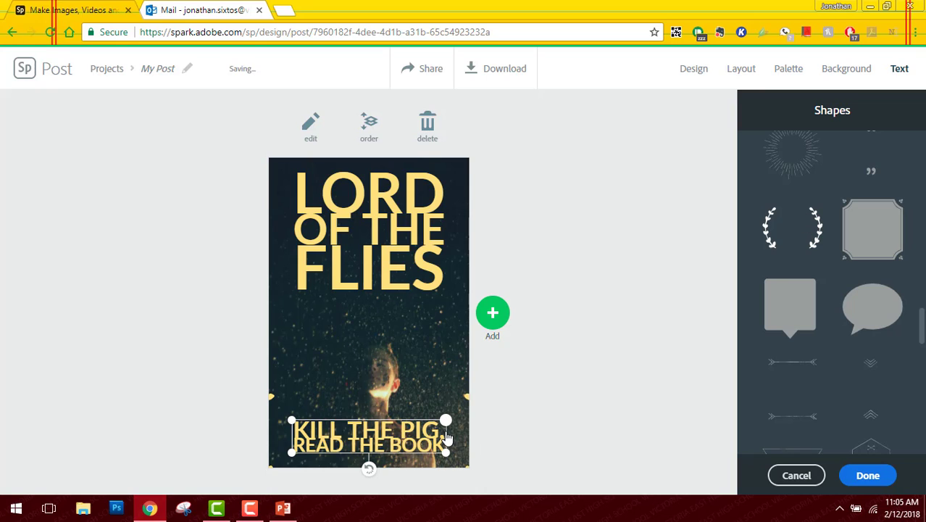
pyautogui.click(862, 475)
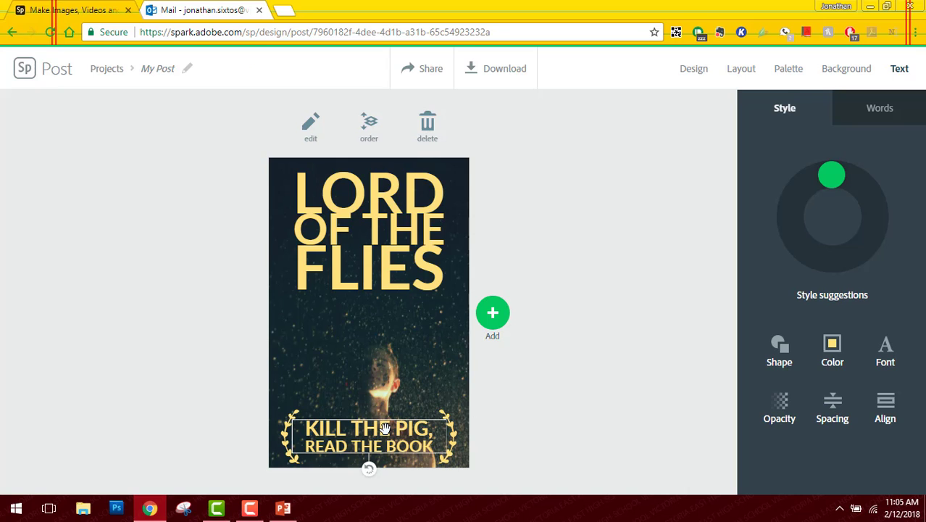
# Open the scale and rotate adjustments of the poster's background photo
pyautogui.click(387, 352)
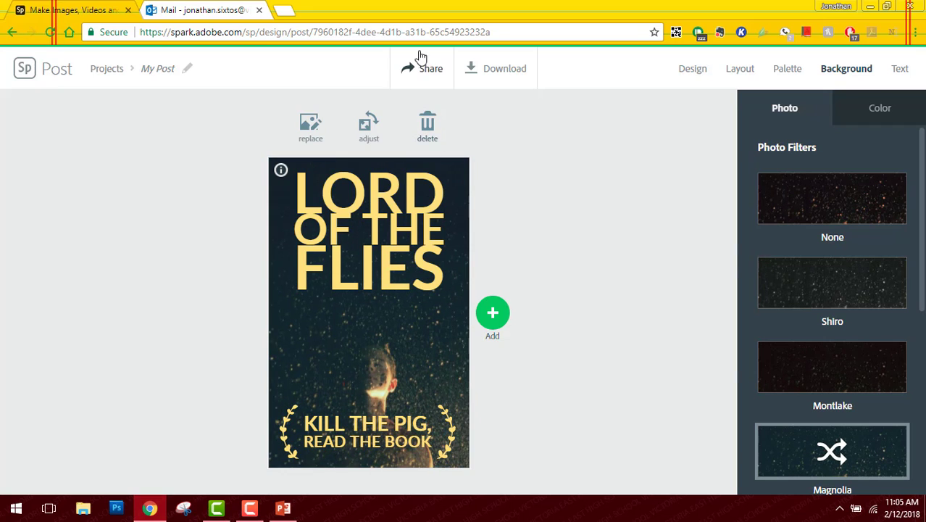
pyautogui.click(369, 125)
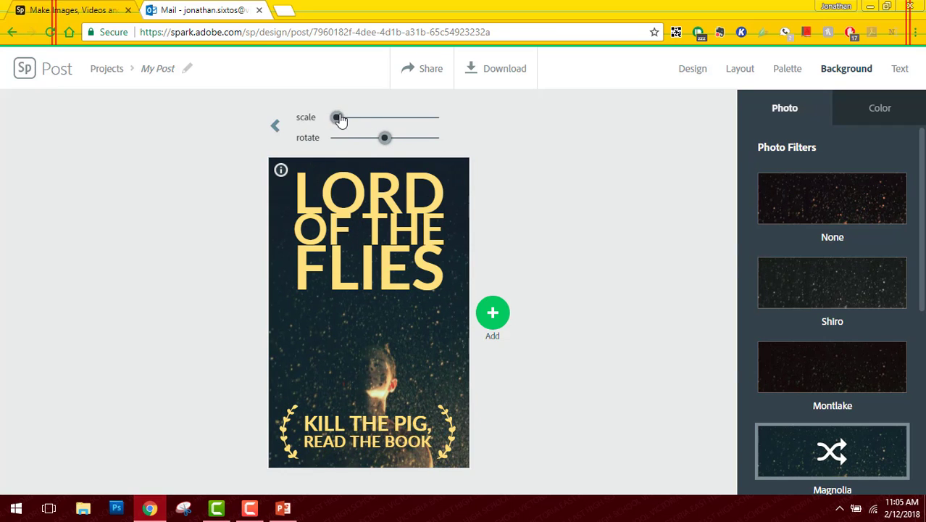
# Create a new video project titled "Lord of the Flies" using the hero story structure that begins with Setup and Call to adventure
pyautogui.click(21, 73)
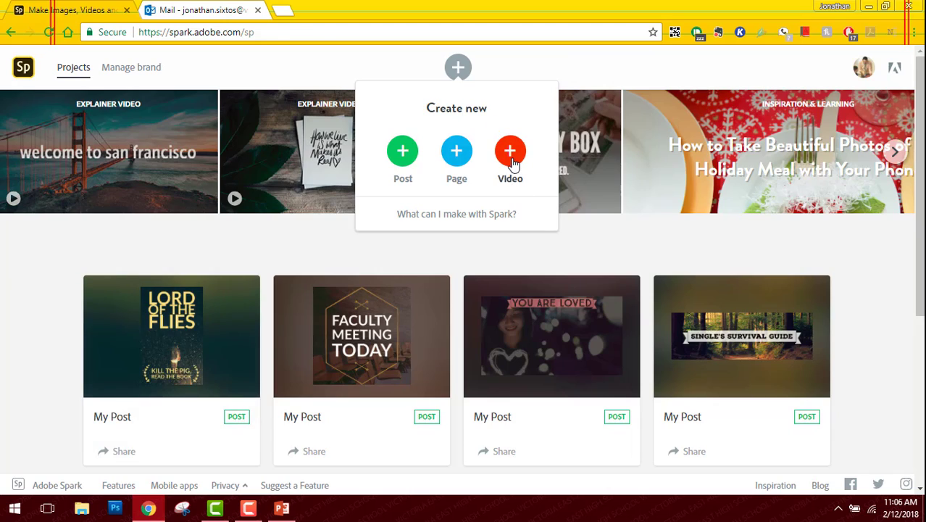
pyautogui.click(510, 150)
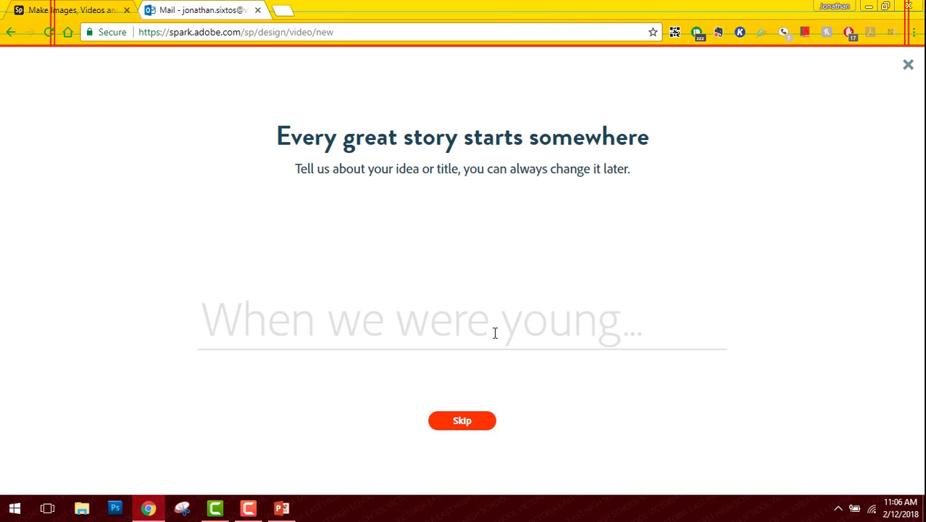
pyautogui.write('Lord of')
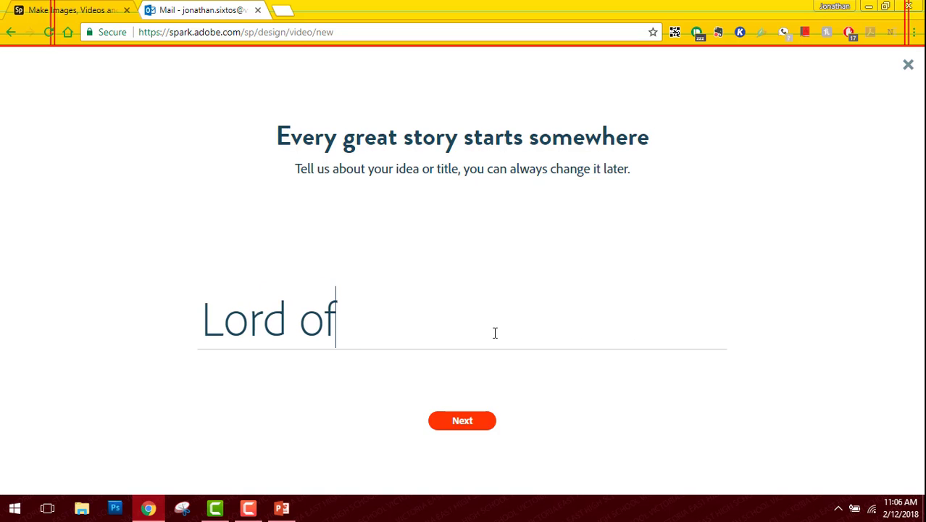
pyautogui.write(' the Flies')
pyautogui.press('Return')
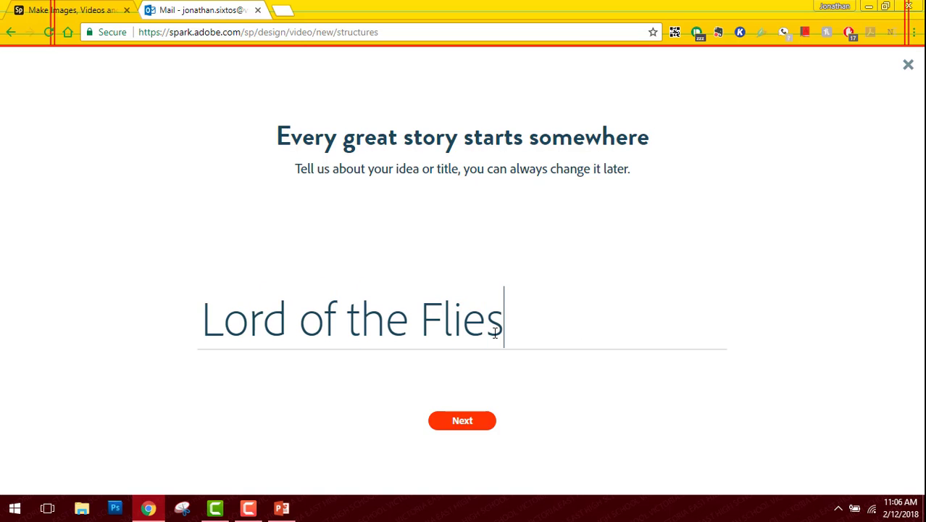
pyautogui.click(541, 185)
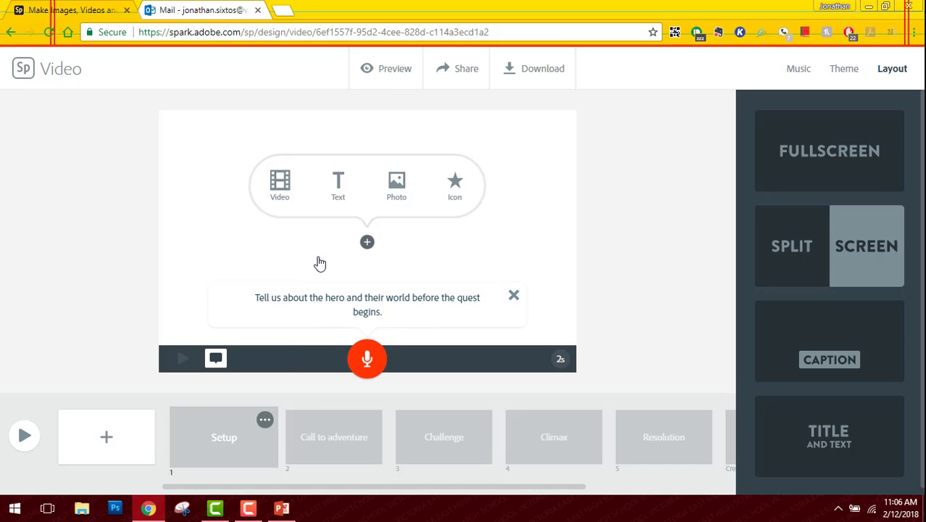
# Search the icons for "boy" and add the face with round glasses to the Setup slide
pyautogui.click(452, 187)
pyautogui.write('boy')
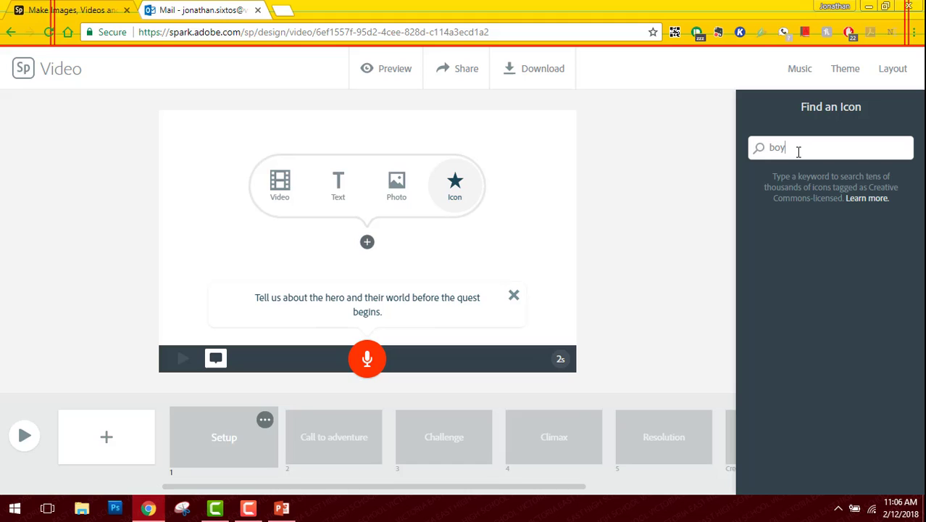
pyautogui.press('Return')
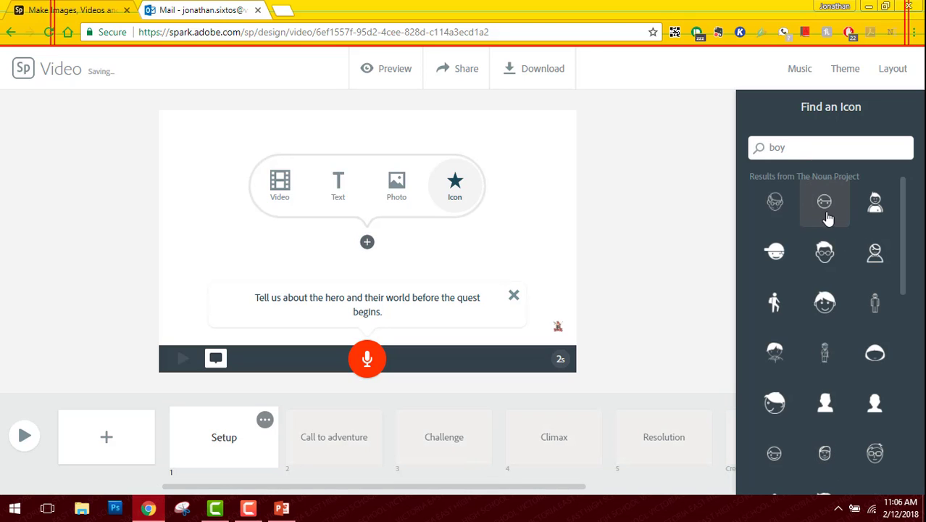
pyautogui.click(823, 253)
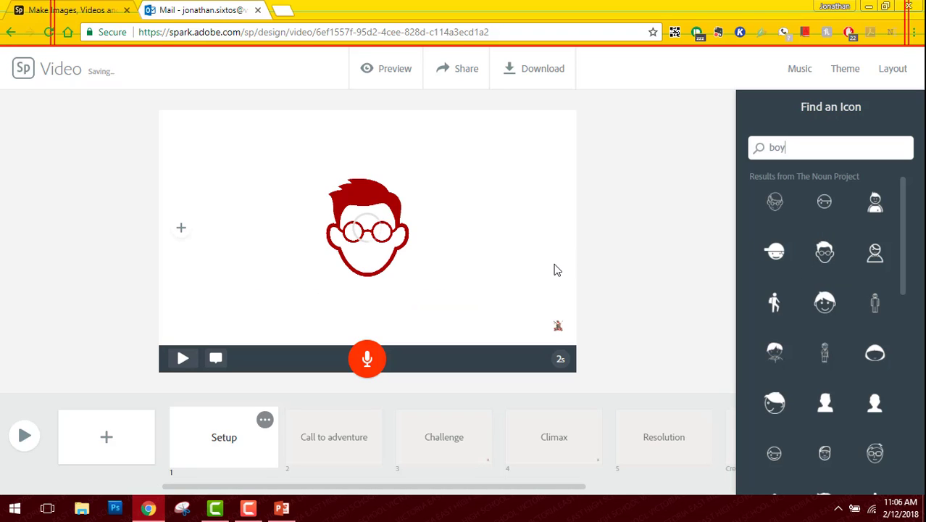
# Apply the split screen layout to the Setup slide and add the text "Lord of the Flies" beside the icon
pyautogui.click(893, 69)
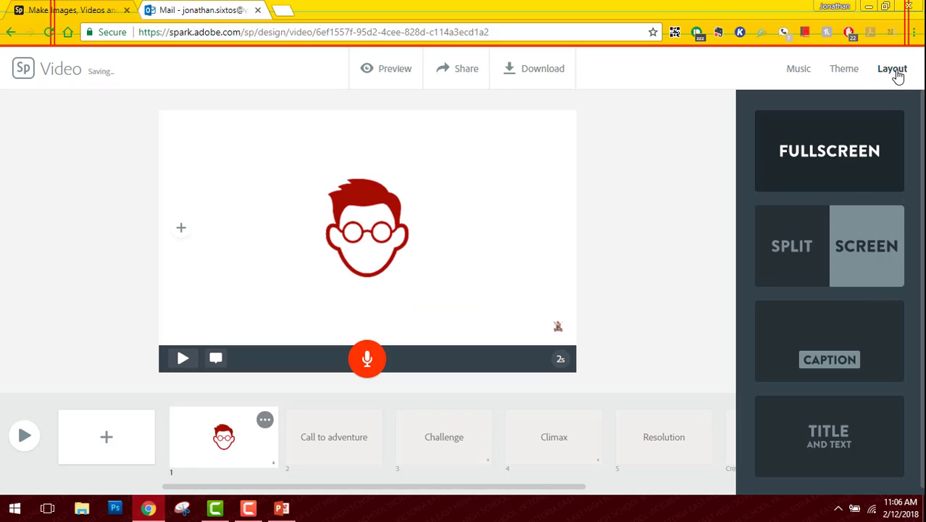
pyautogui.click(845, 232)
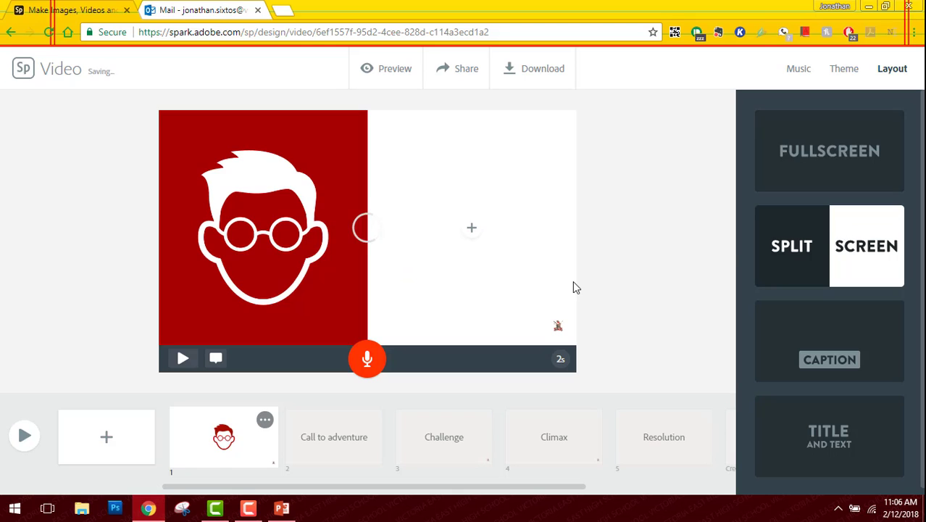
pyautogui.click(472, 232)
pyautogui.click(442, 201)
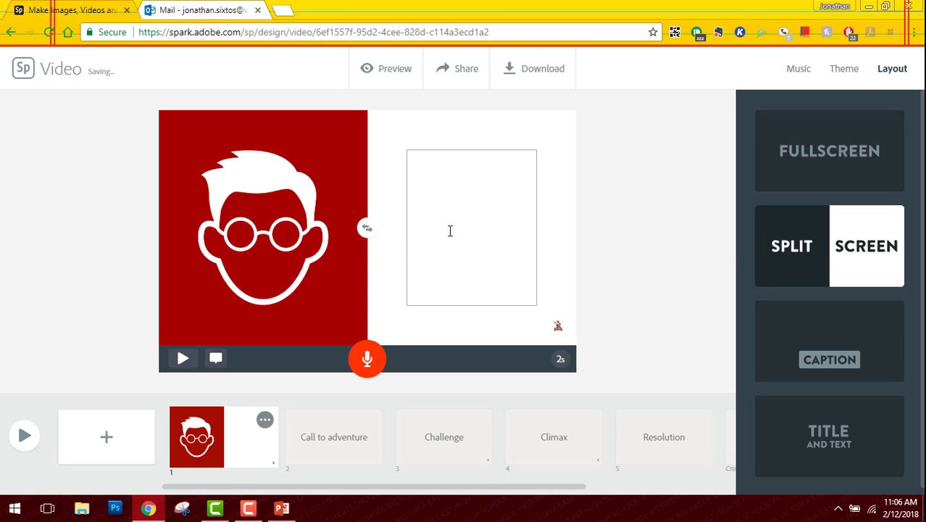
pyautogui.write('Lord of the Flies')
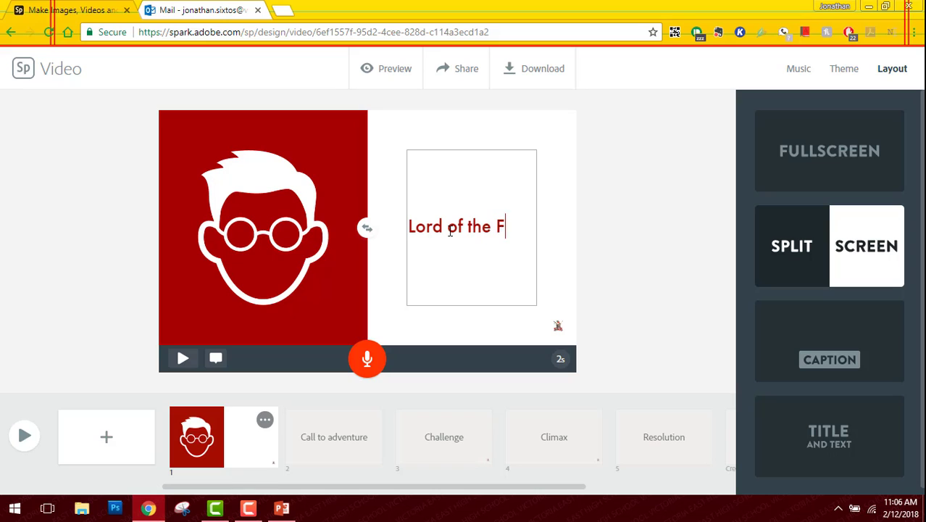
# Set the video's music to the Thematic track Horror Movie and lower the music volume slightly
pyautogui.click(794, 70)
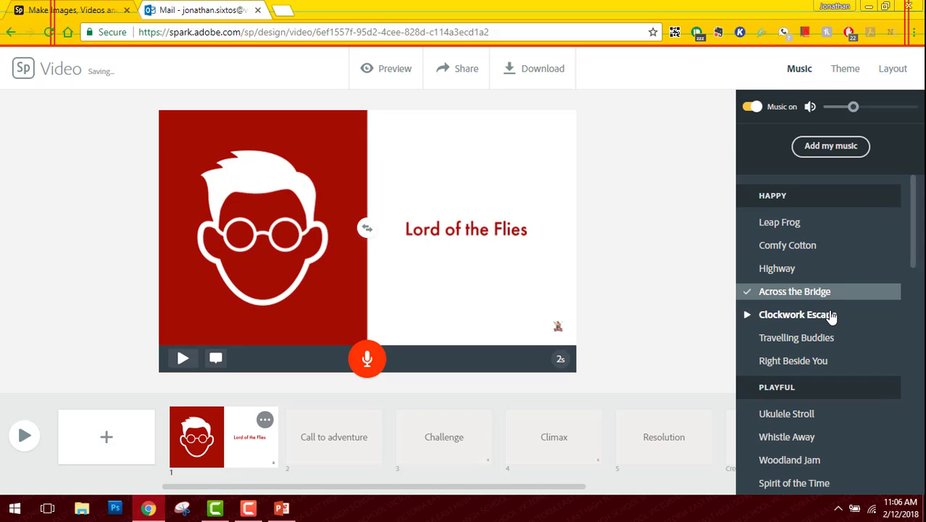
pyautogui.scroll(-6, 832, 316)
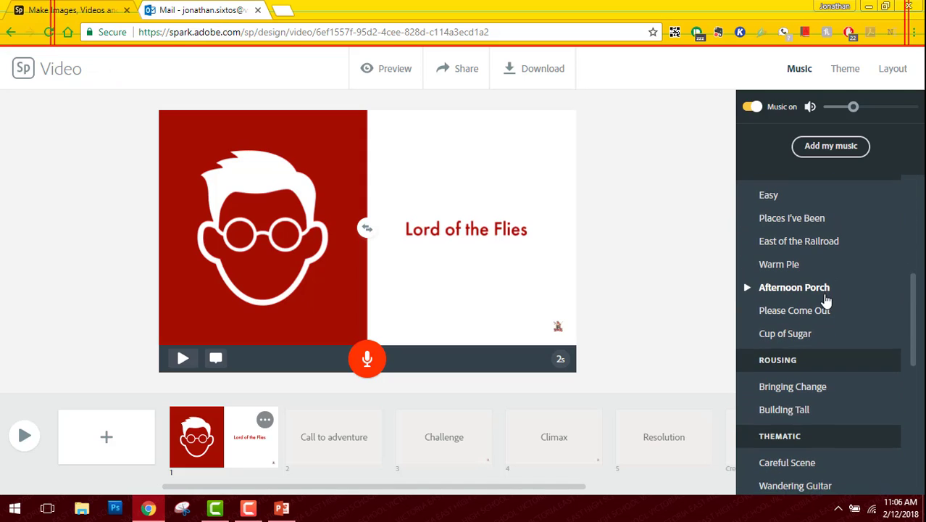
pyautogui.scroll(-1, 829, 300)
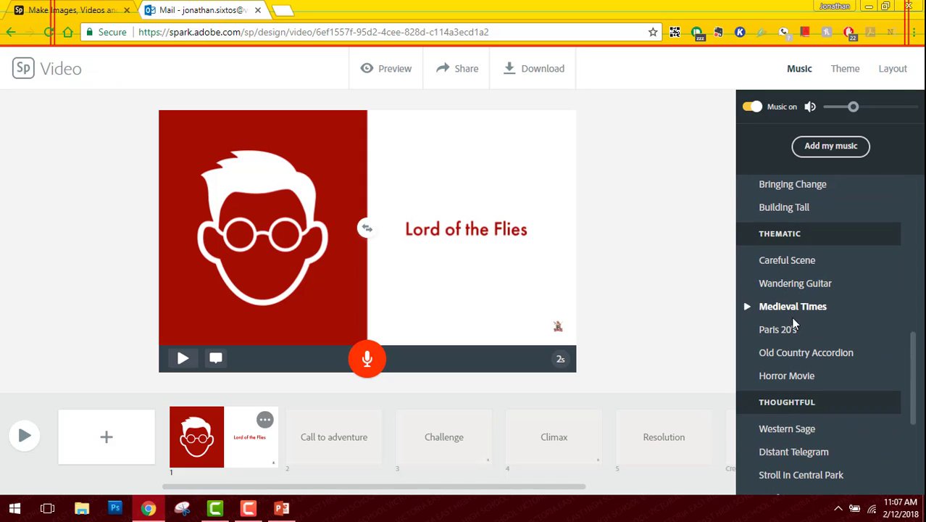
pyautogui.click(808, 377)
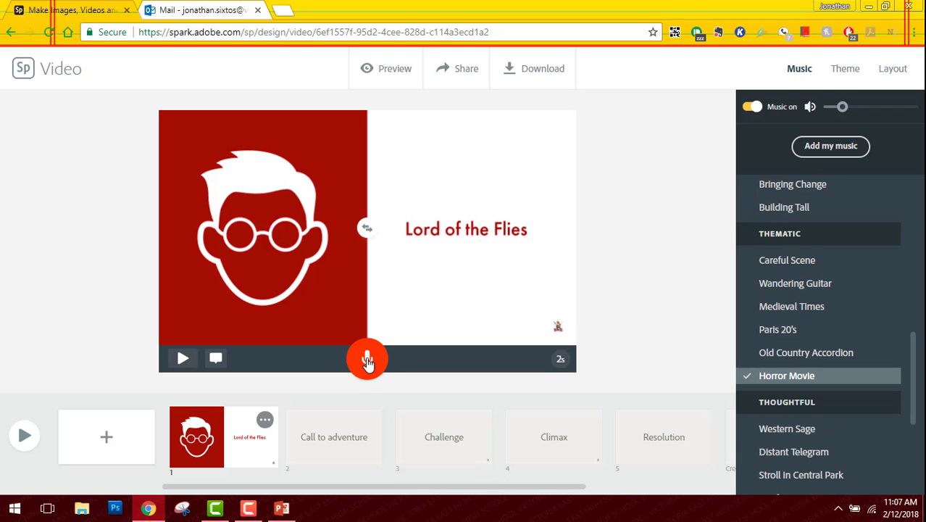
# Record a short voice narration on the Setup slide and play the slide back
pyautogui.moveTo(367, 362); pyautogui.dragTo(367, 362)
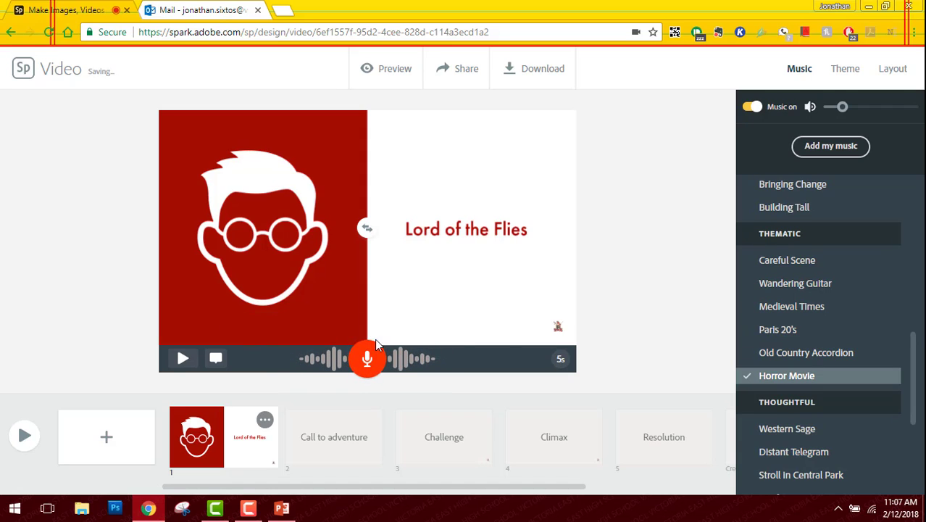
pyautogui.click(181, 368)
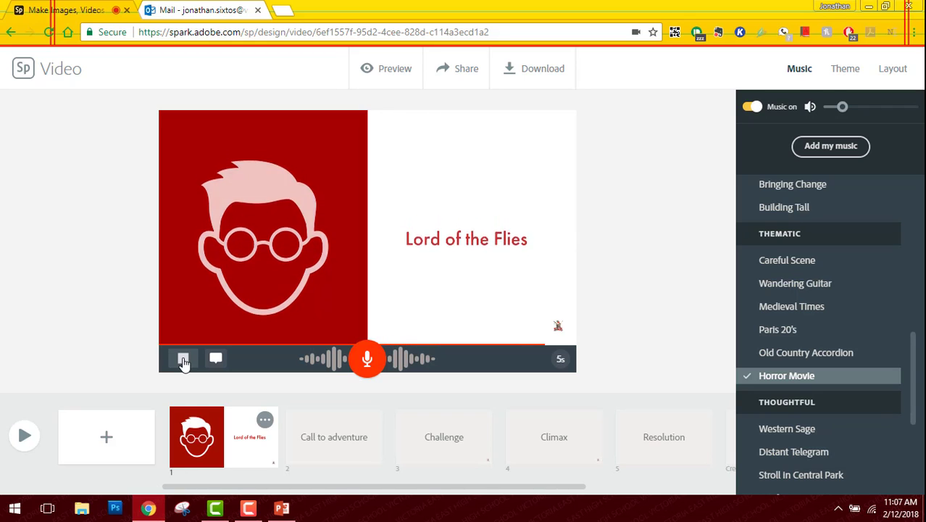
# Search the free photos for "boy" and fill the Call to adventure slide with the picture of two boys fishing in a stream
pyautogui.click(317, 440)
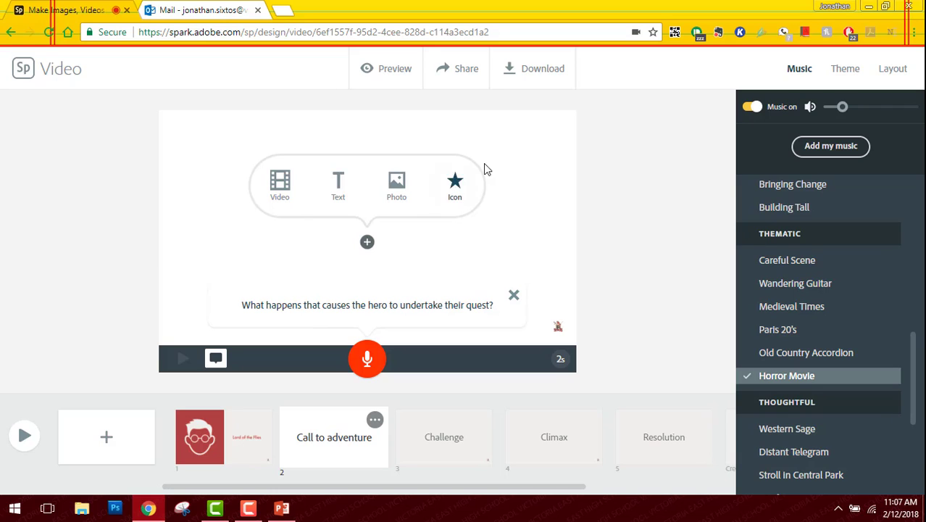
pyautogui.click(399, 196)
pyautogui.write('boy')
pyautogui.press('Return')
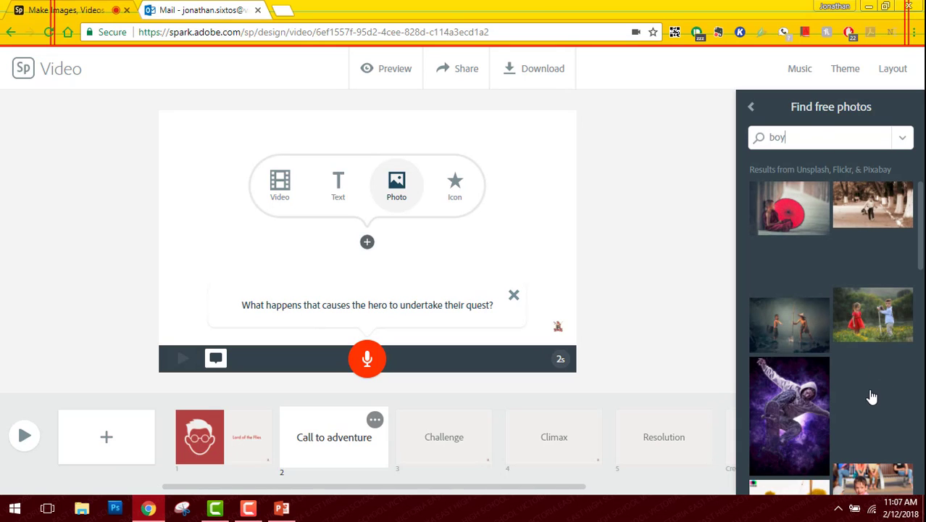
pyautogui.click(781, 326)
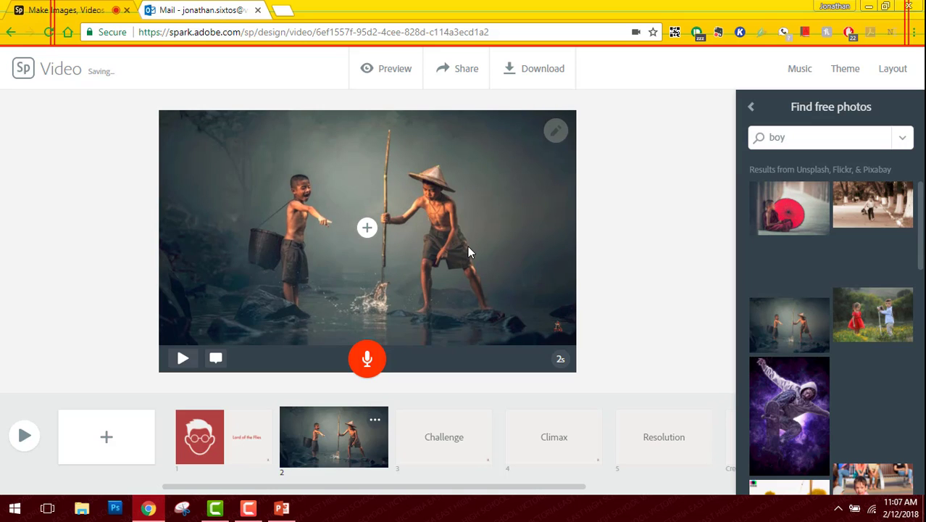
# Overlay the text "William Golding" on the Call to adventure photo and return to the projects overview
pyautogui.click(370, 231)
pyautogui.click(344, 194)
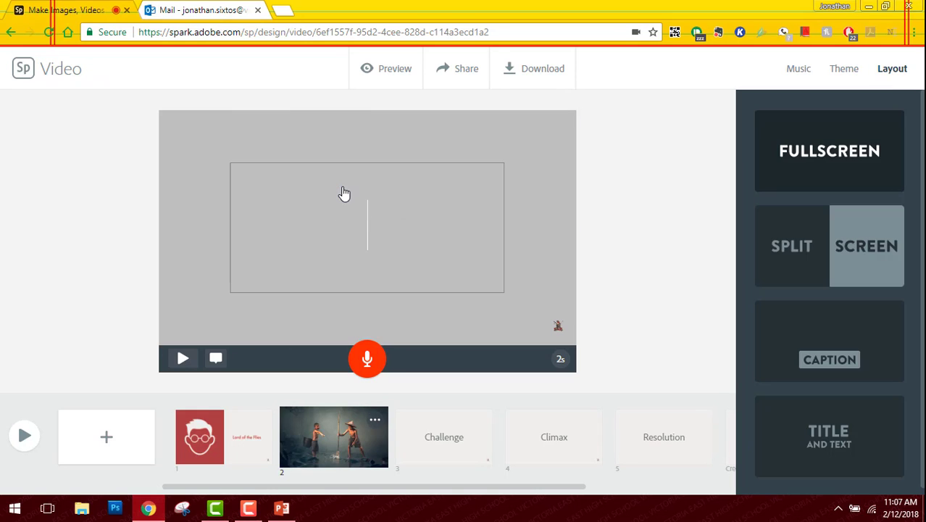
pyautogui.write('William Golding')
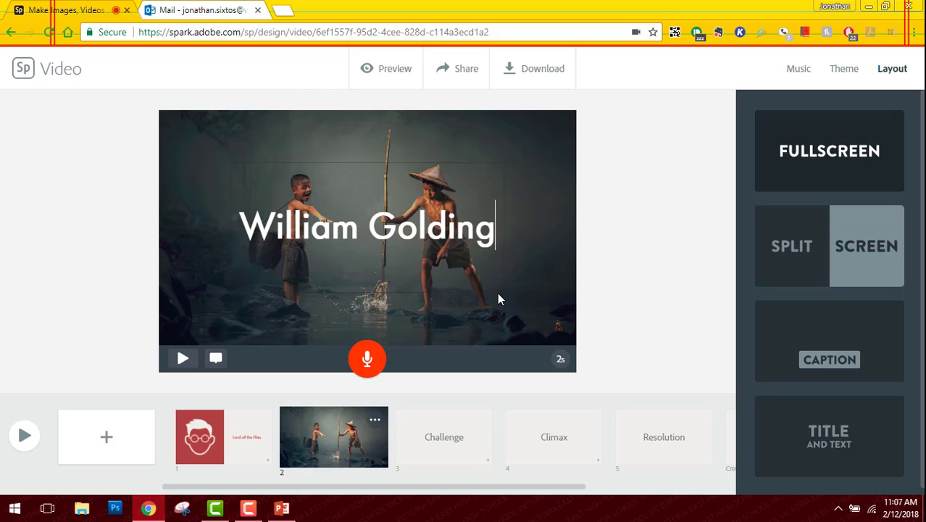
pyautogui.click(424, 436)
pyautogui.click(338, 445)
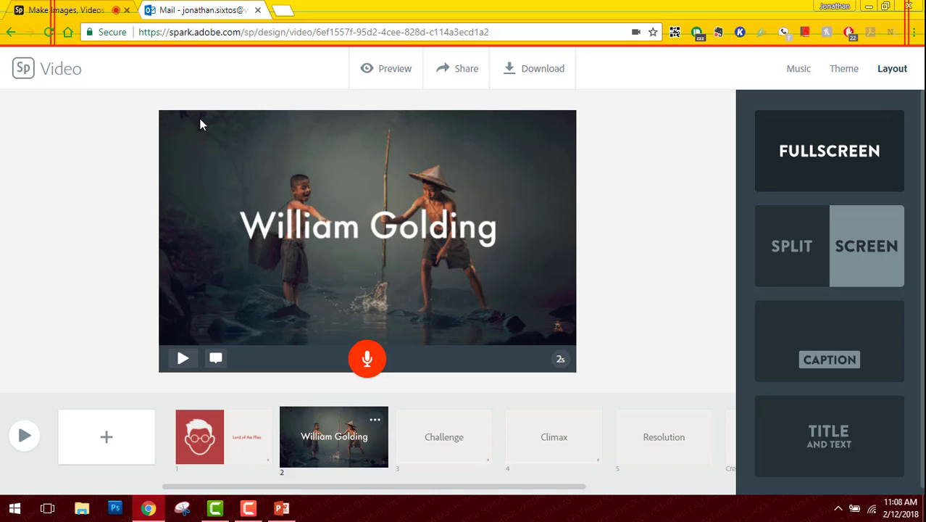
pyautogui.click(25, 74)
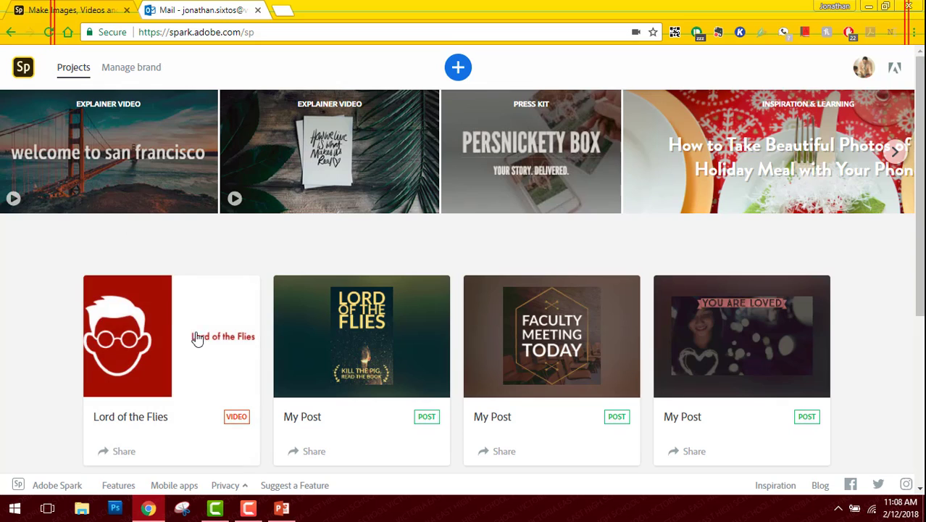
pyautogui.click(259, 519)
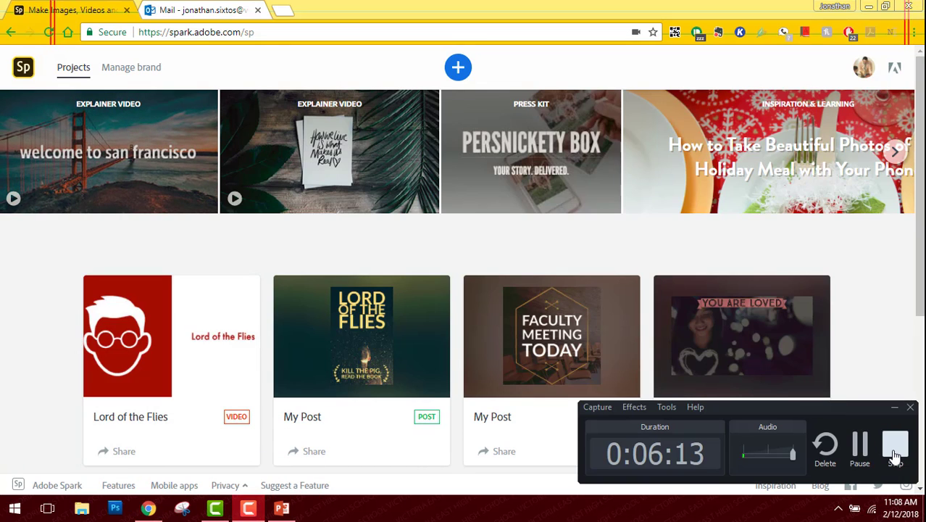